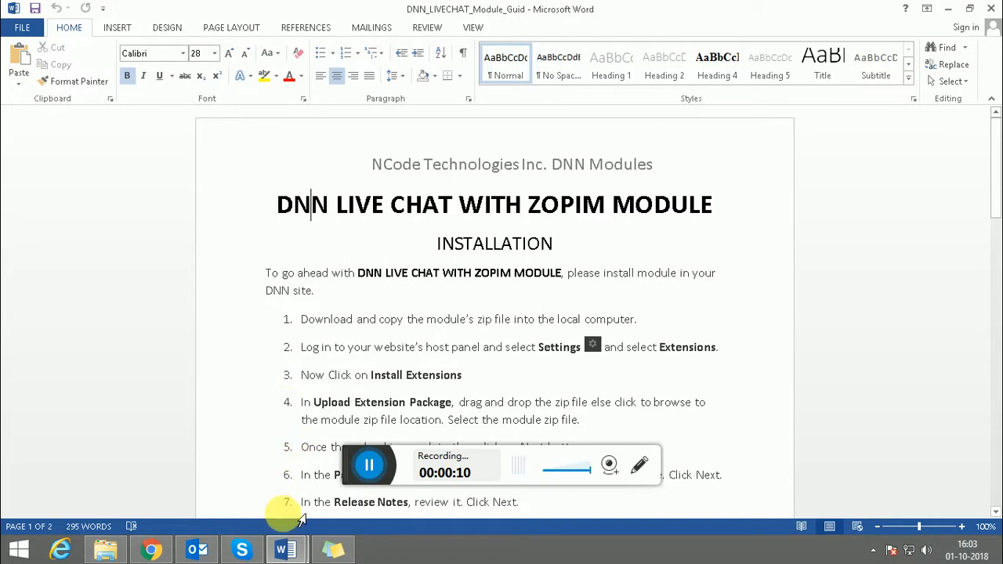
Bring the DNN_LIVECHAT_Module_Feature document to the front in Word
left_click(287, 548)
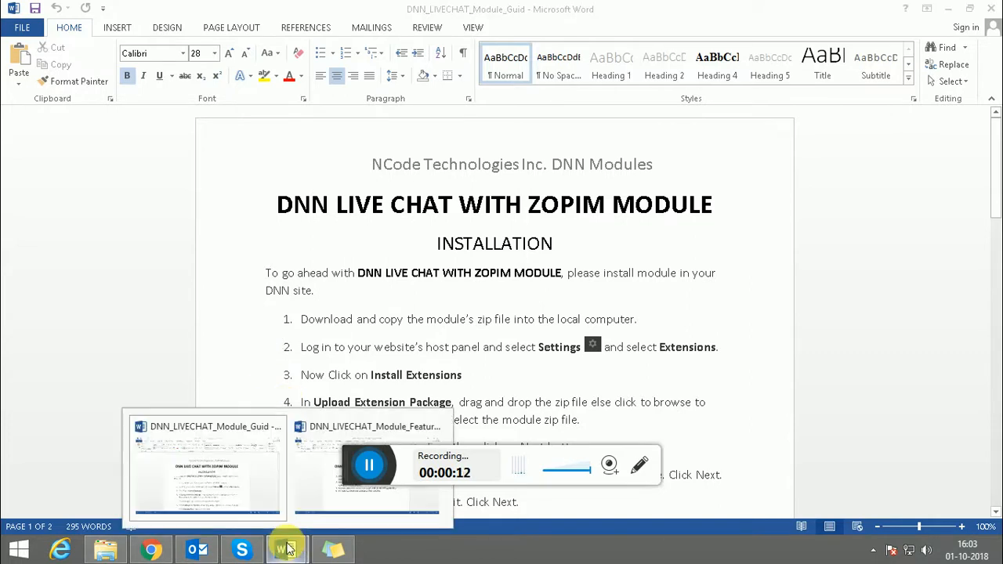
left_click(317, 479)
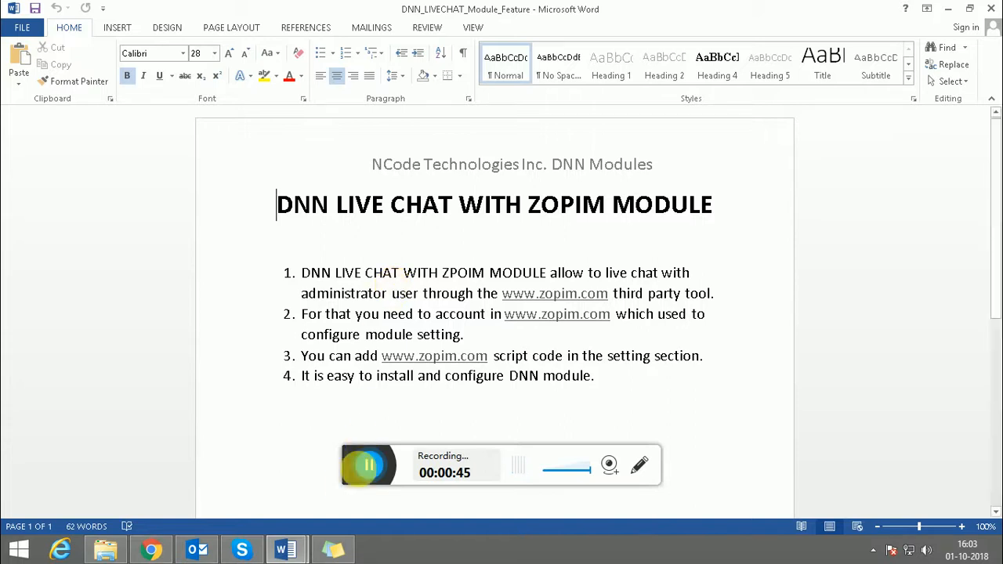
left_click(287, 551)
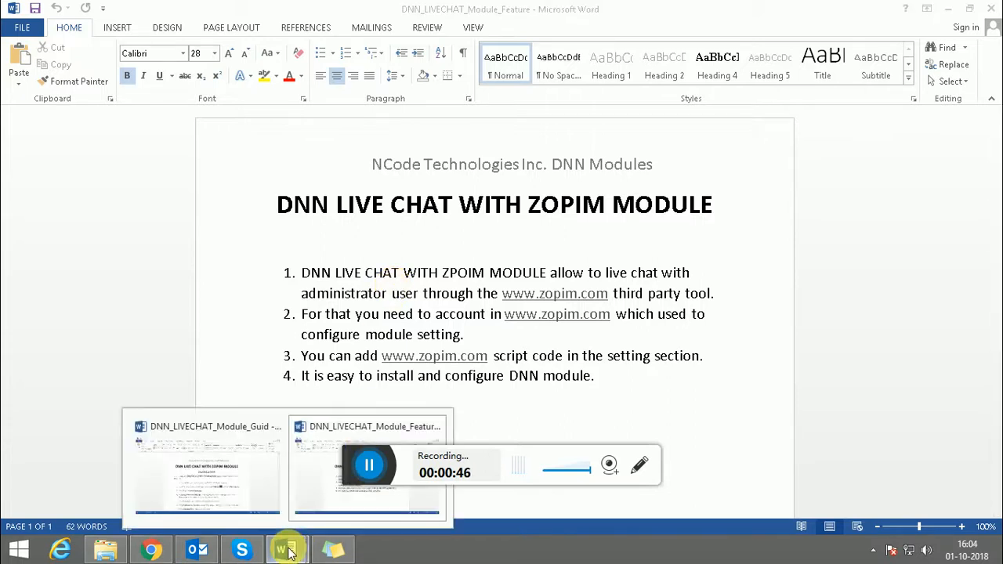
Return to the DNN_LIVECHAT_Module_Guid document and read its installation steps down to item 7
left_click(223, 459)
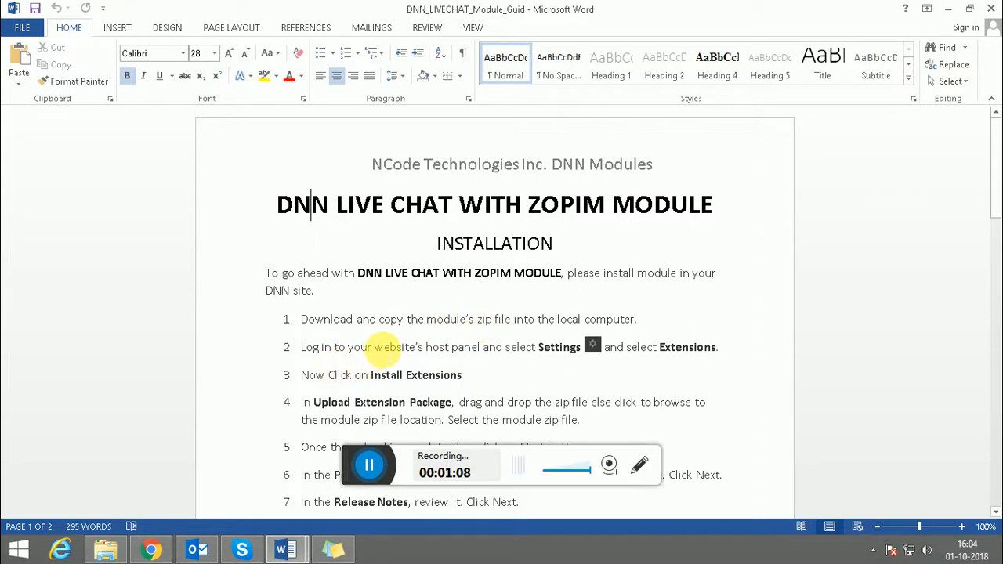
left_click_drag(386, 350, 493, 349)
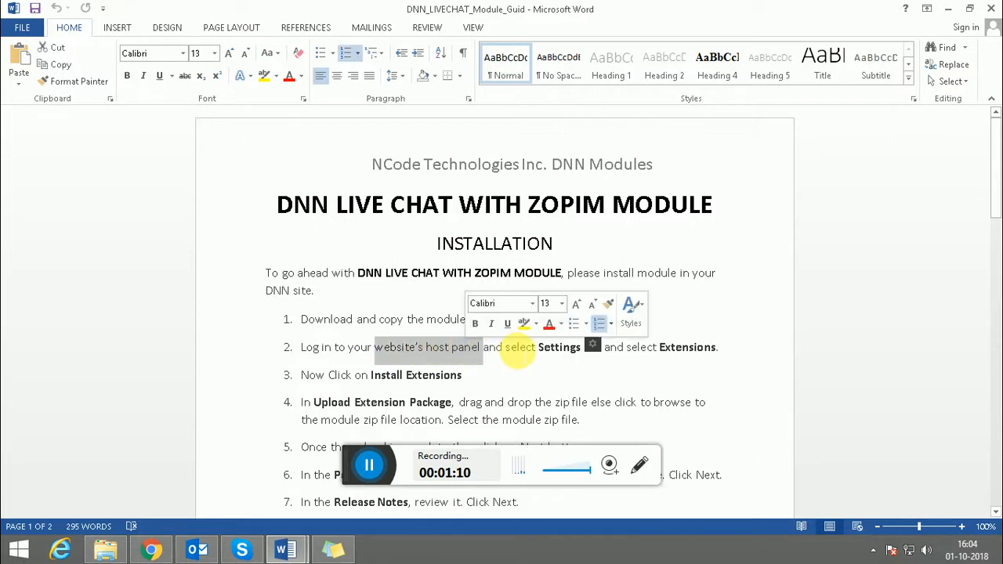
left_click(518, 350)
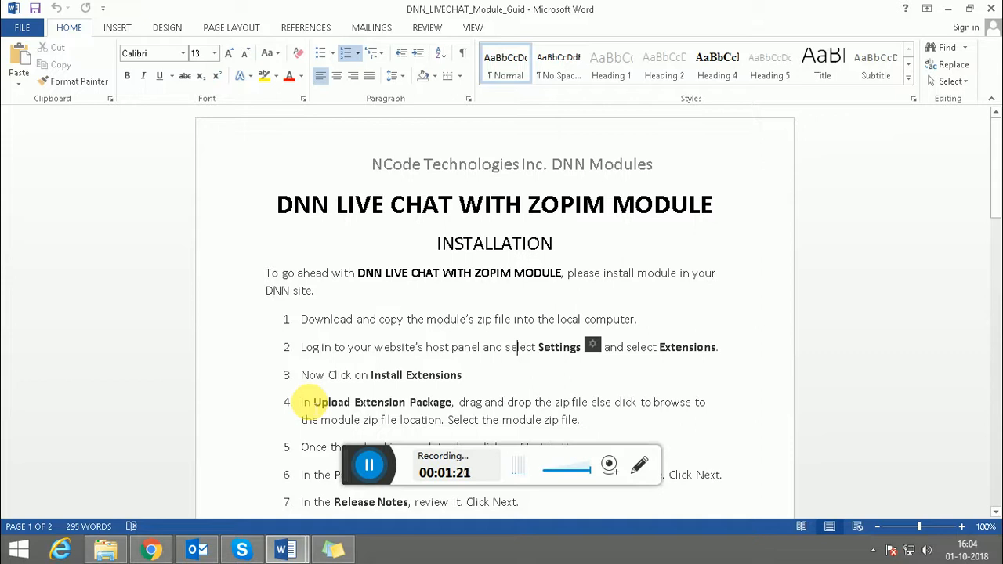
key("Down")
key("Down")
key("Down")
key("Down")
key("Down")
key("Down")
key("Down")
key("Down")
key("Down")
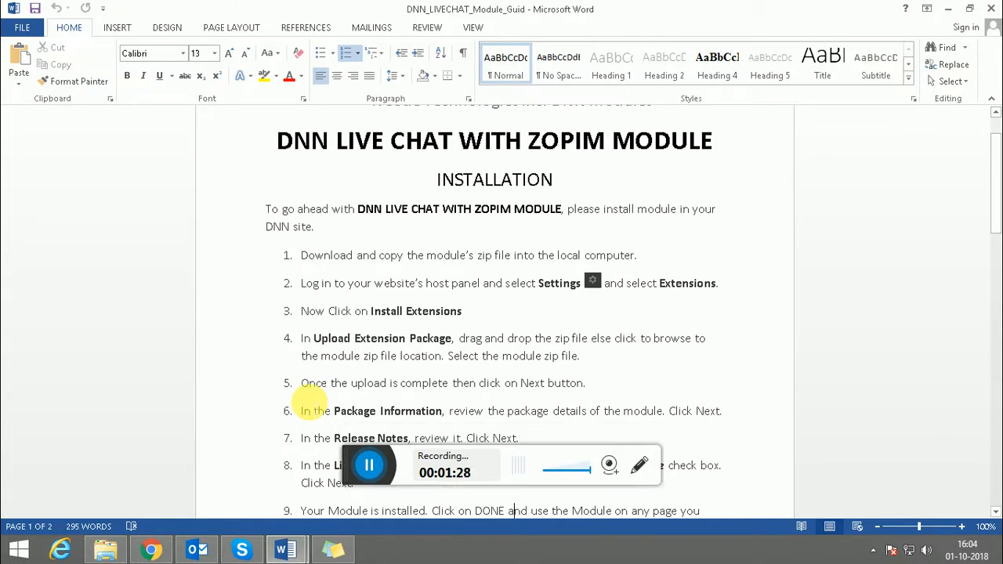
Bring the DNN site forward in Chrome and open the Extensions panel from Settings
mouse_move(154, 547)
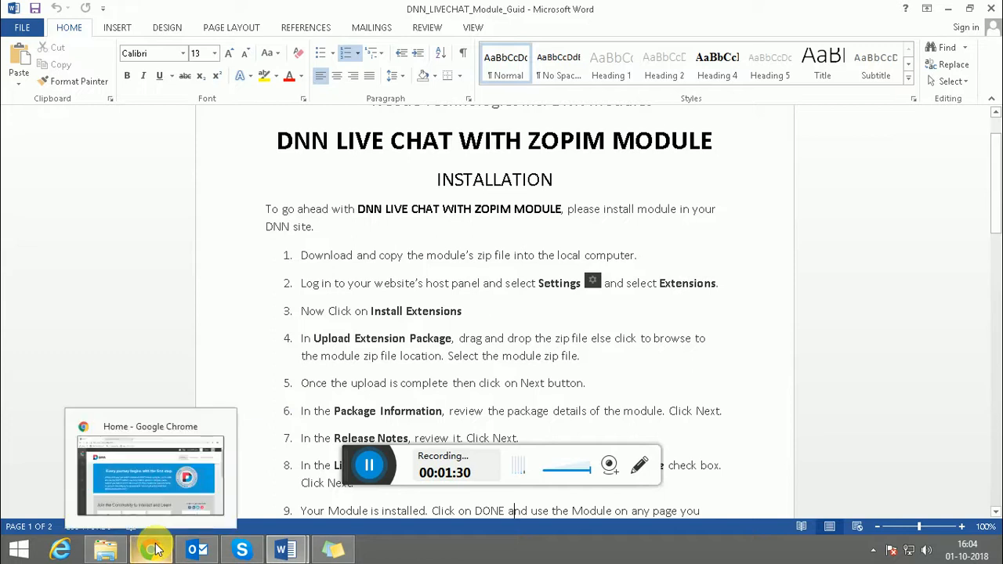
left_click(167, 456)
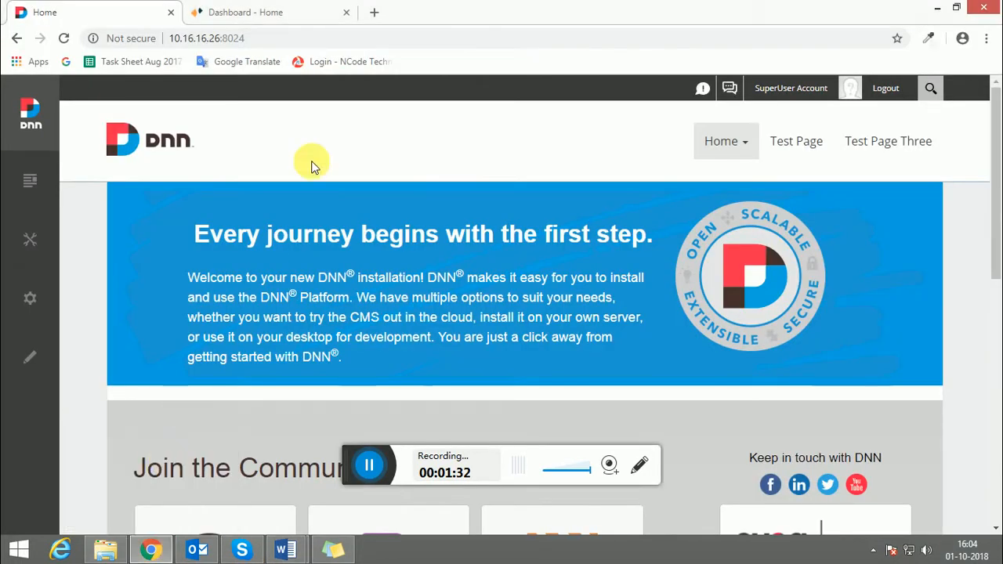
mouse_move(31, 294)
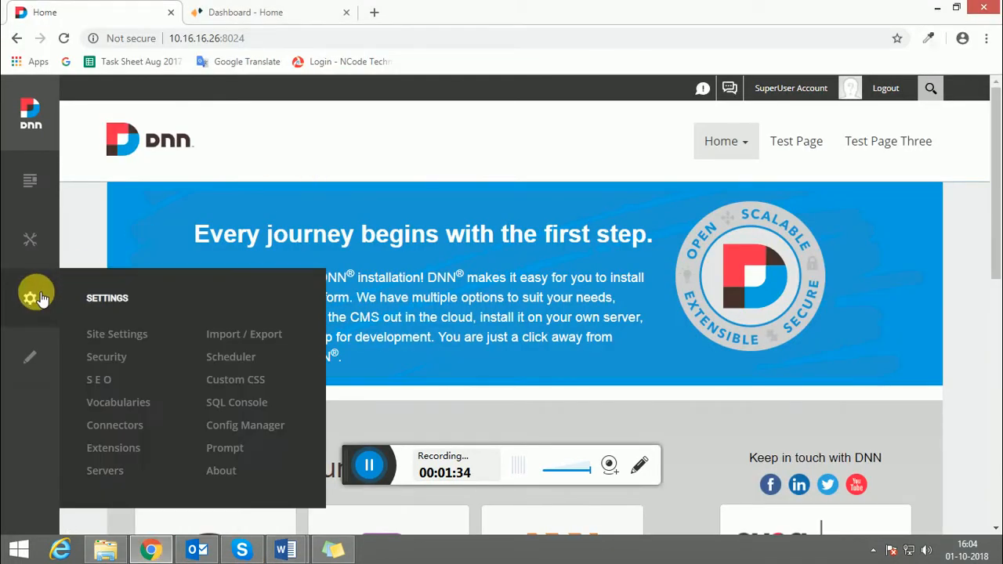
left_click(389, 36)
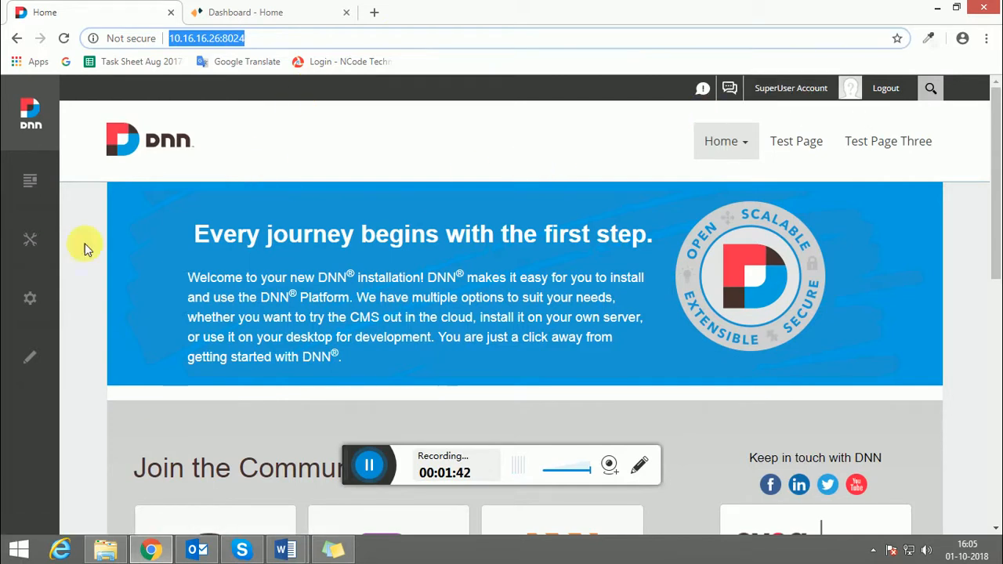
mouse_move(28, 296)
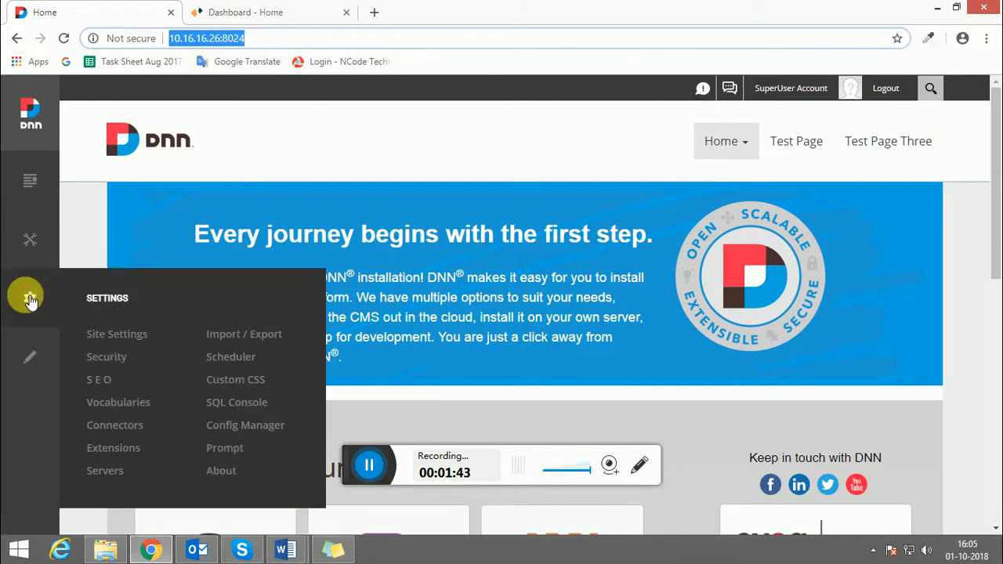
left_click(107, 445)
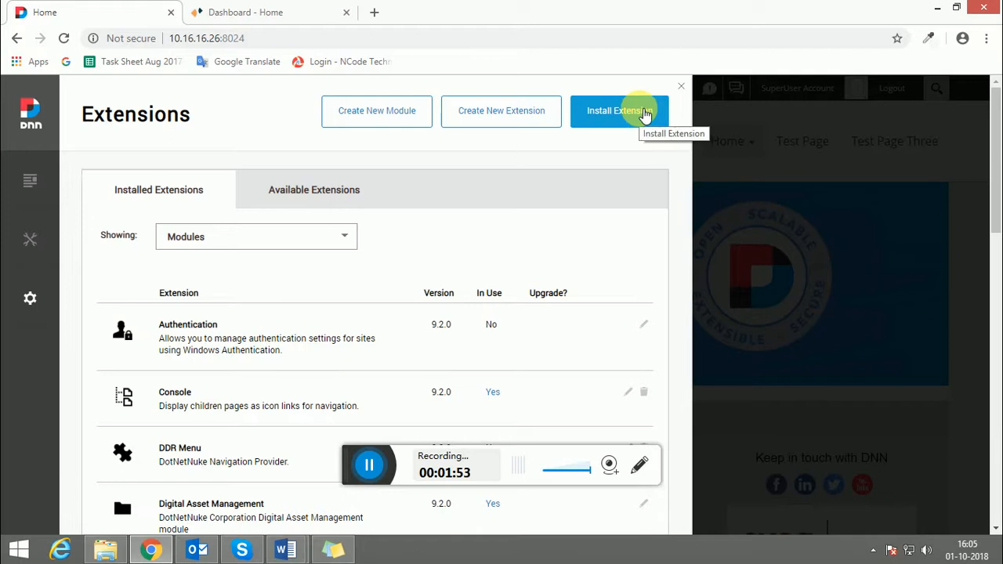
Upload LIVE CHAT ZOPIM MODULE_1.0.0_Install.zip from D:\DNN_MODULE\LIVE CHAT through Install Extension
left_click(644, 114)
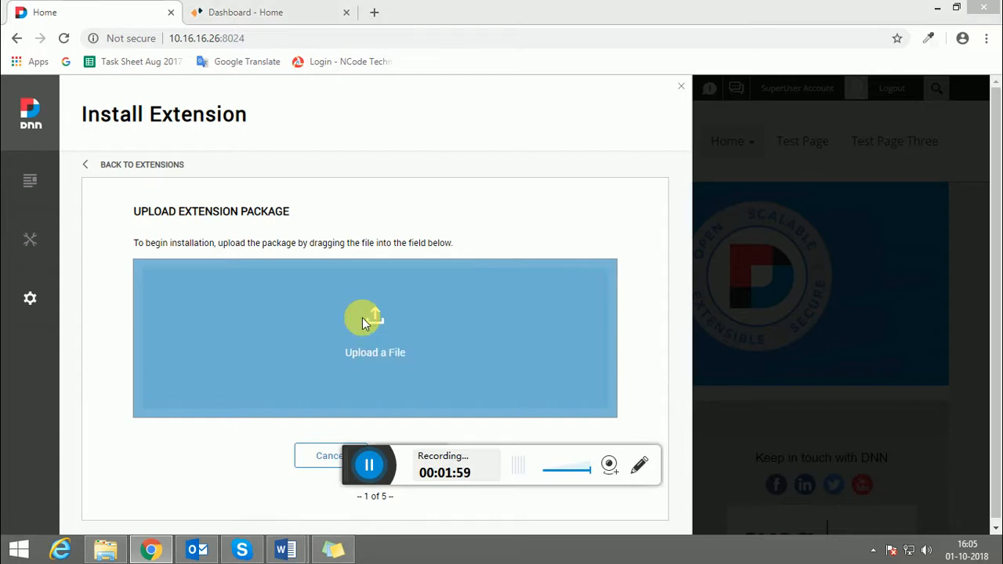
left_click(362, 317)
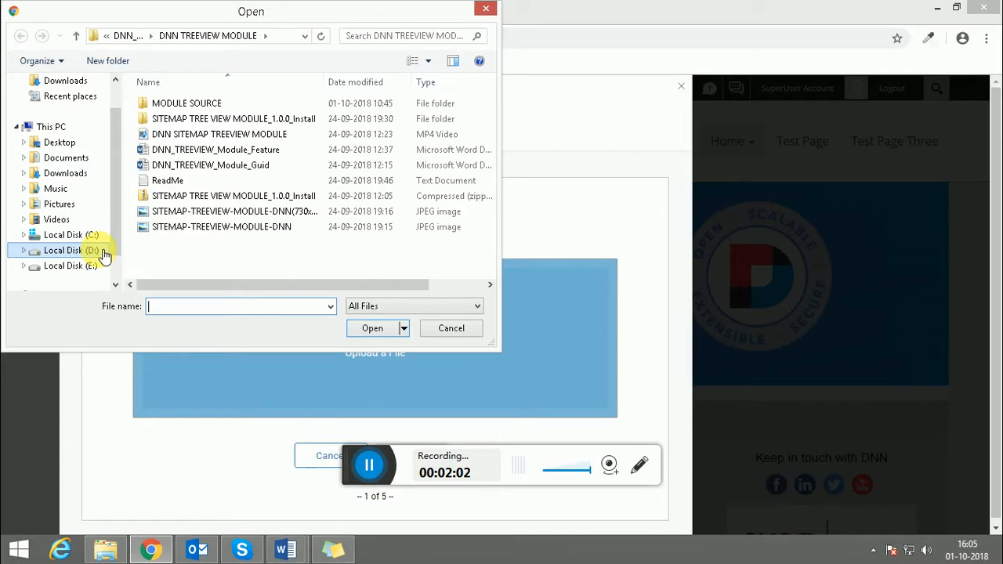
left_click(126, 36)
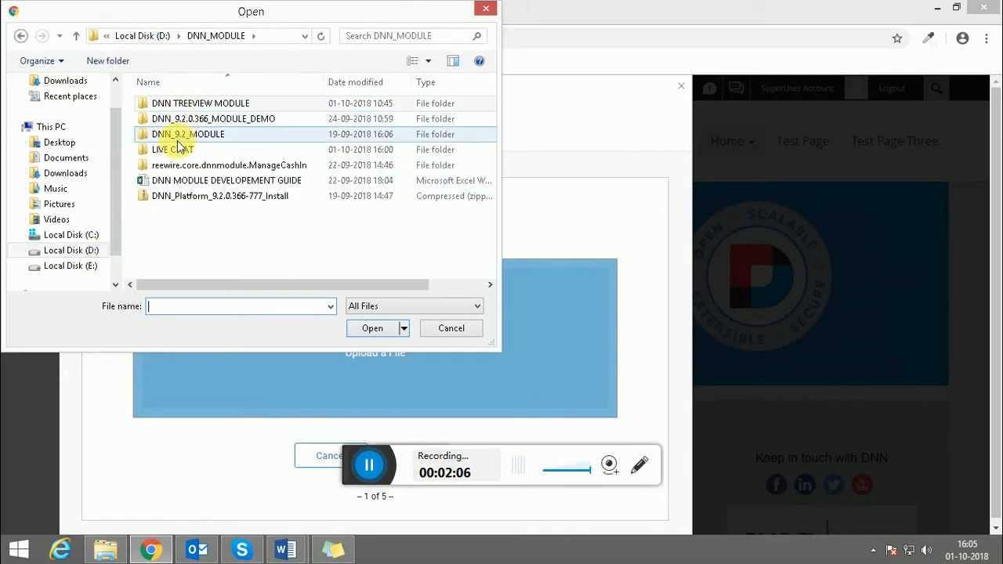
double_click(177, 149)
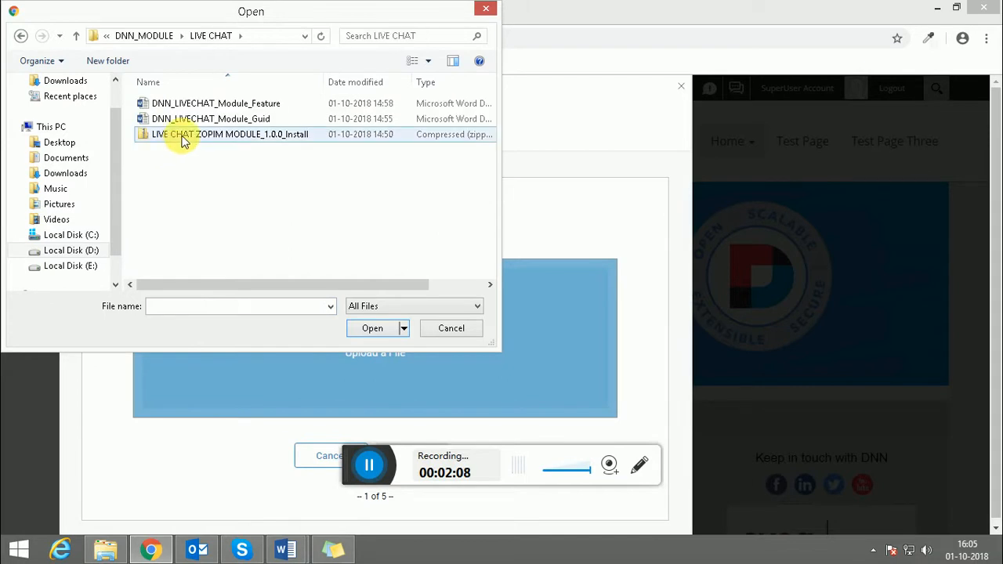
left_click(184, 139)
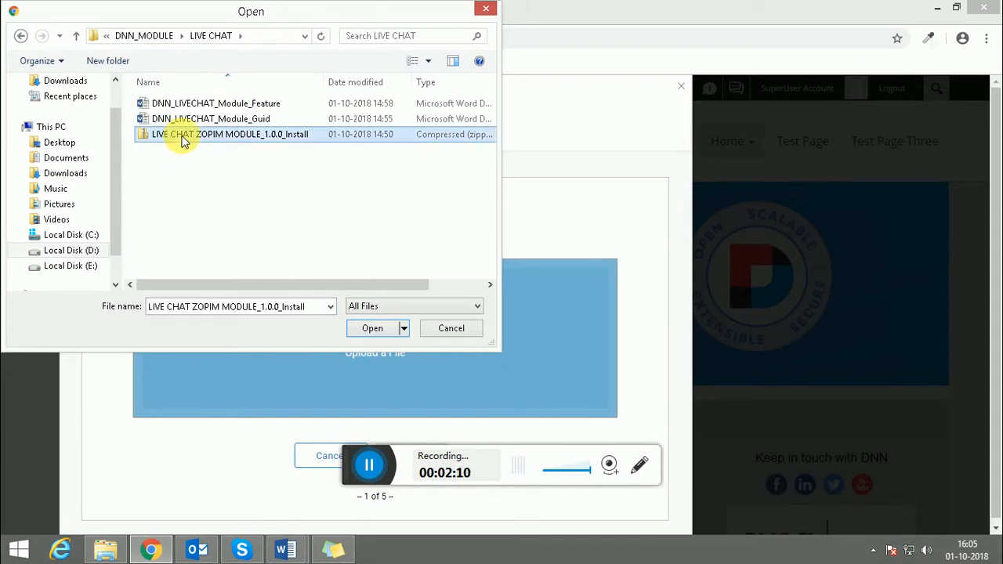
double_click(182, 137)
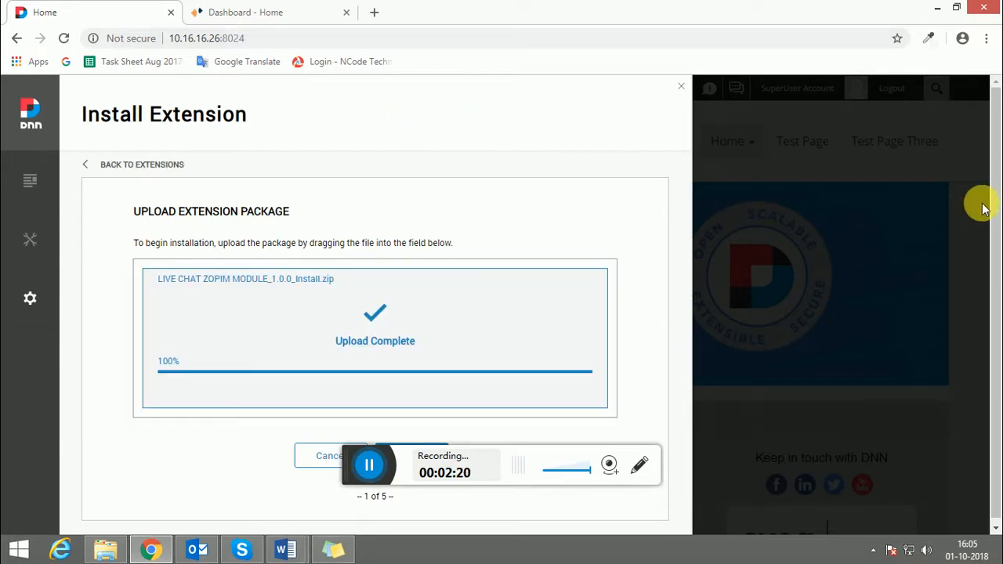
Step through the install wizard, accepting the license, to install LIVE CHAT ZOPIM MODULE 1.0.0
scroll(999, 224, "down", 1)
mouse_move(998, 222)
left_mouse_down()
mouse_move(999, 235)
mouse_move(992, 191)
mouse_move(997, 205)
left_mouse_up()
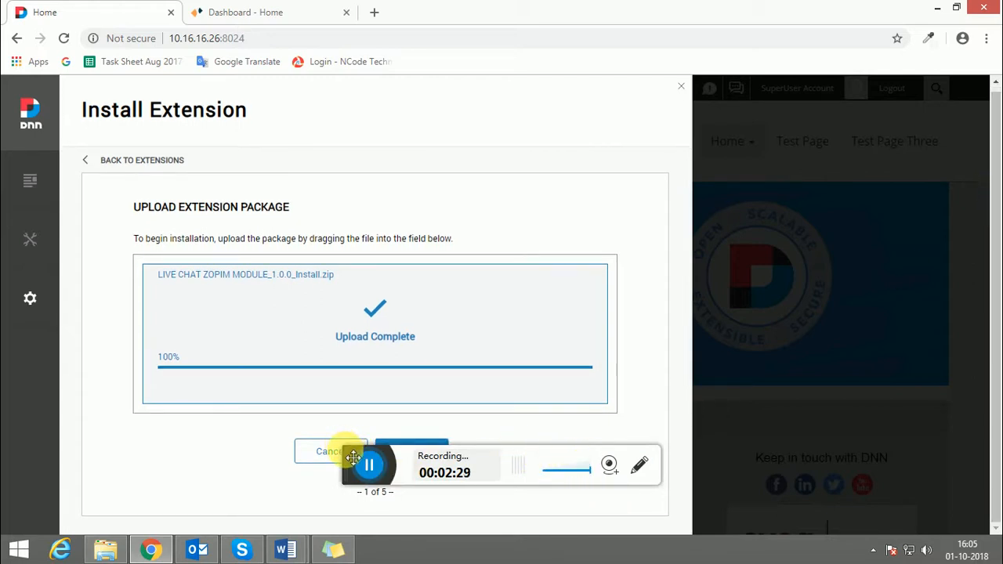
left_click_drag(344, 453, 630, 479)
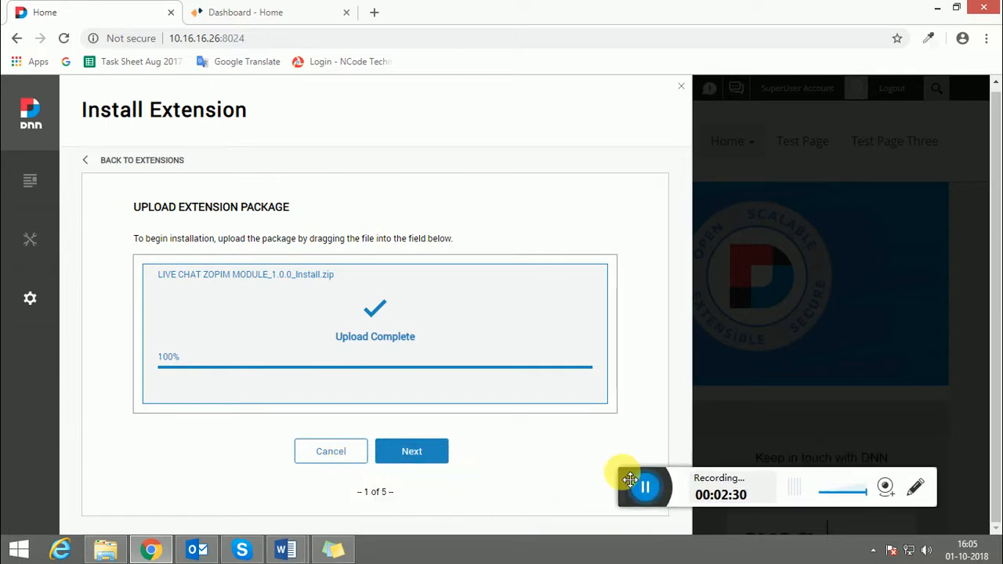
left_click(423, 453)
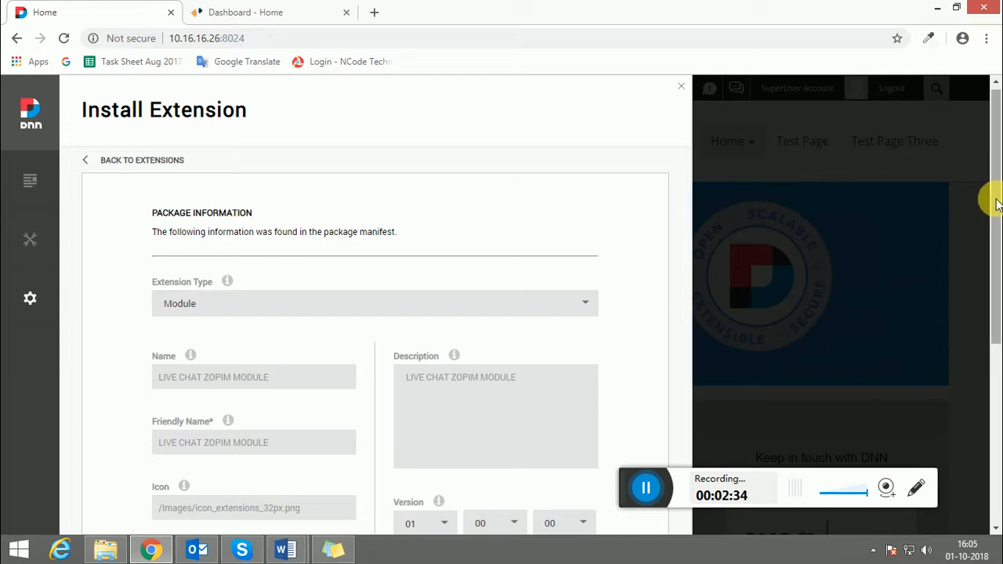
left_click_drag(995, 197, 991, 373)
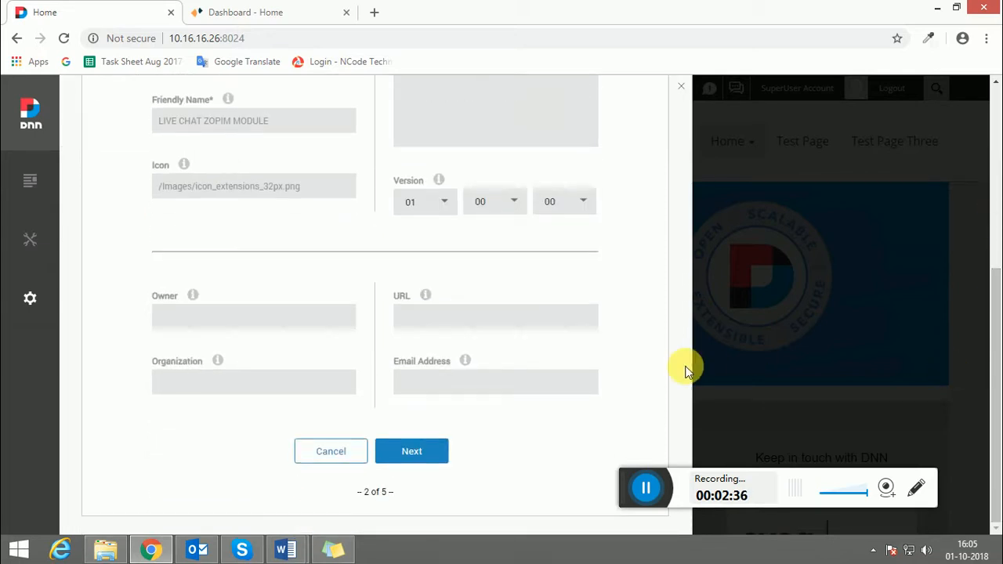
left_click(407, 453)
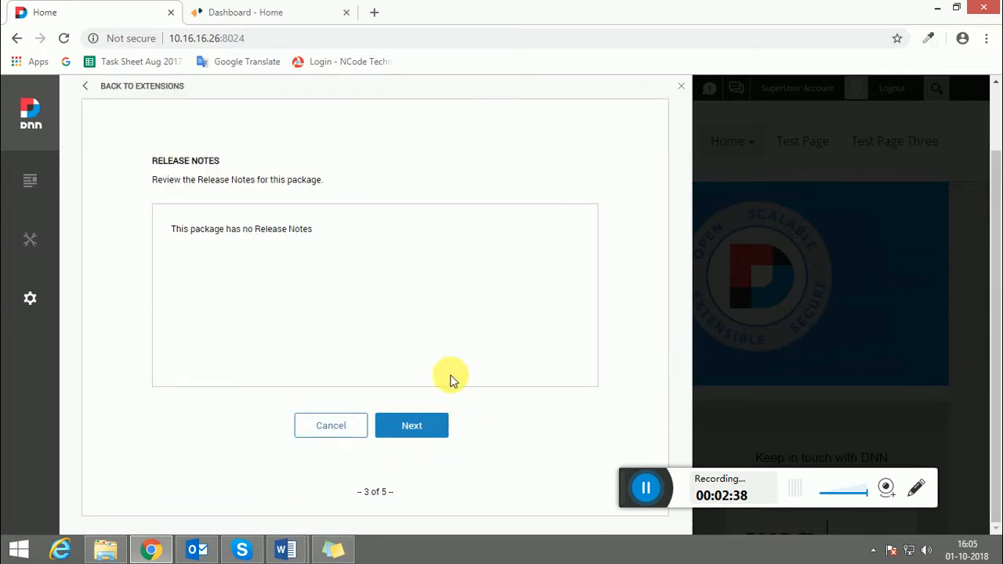
left_click(413, 439)
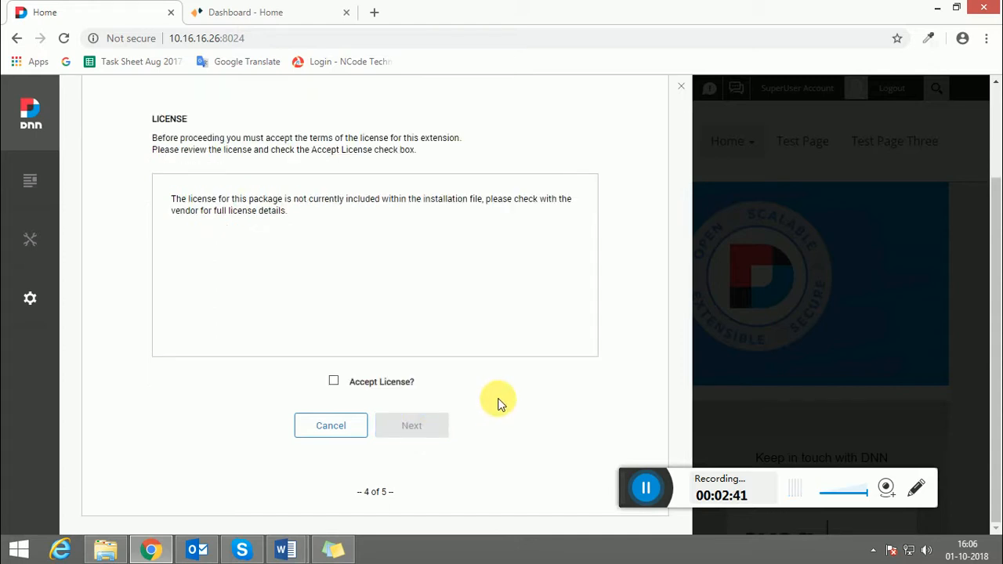
left_click(335, 381)
left_click(420, 424)
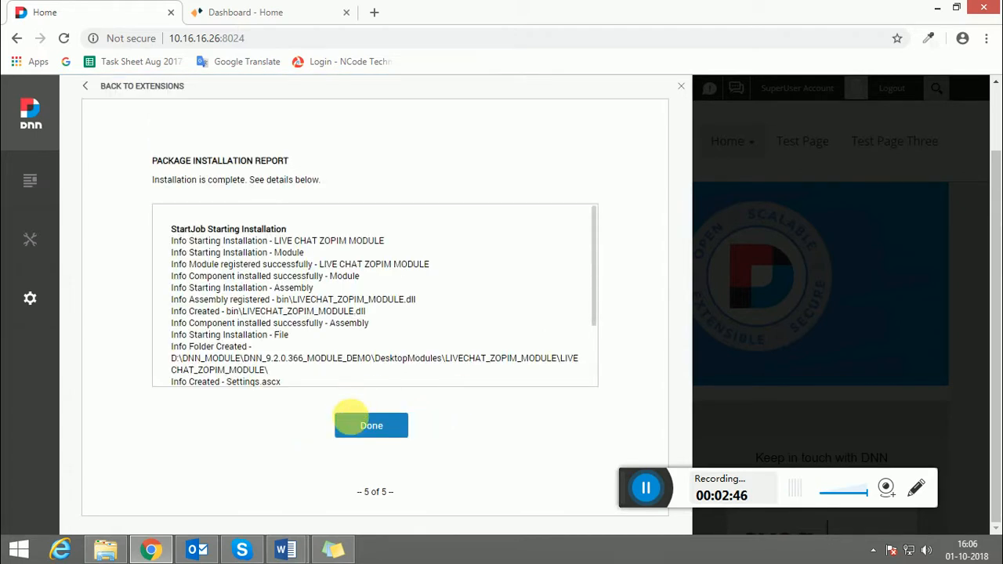
left_click(371, 424)
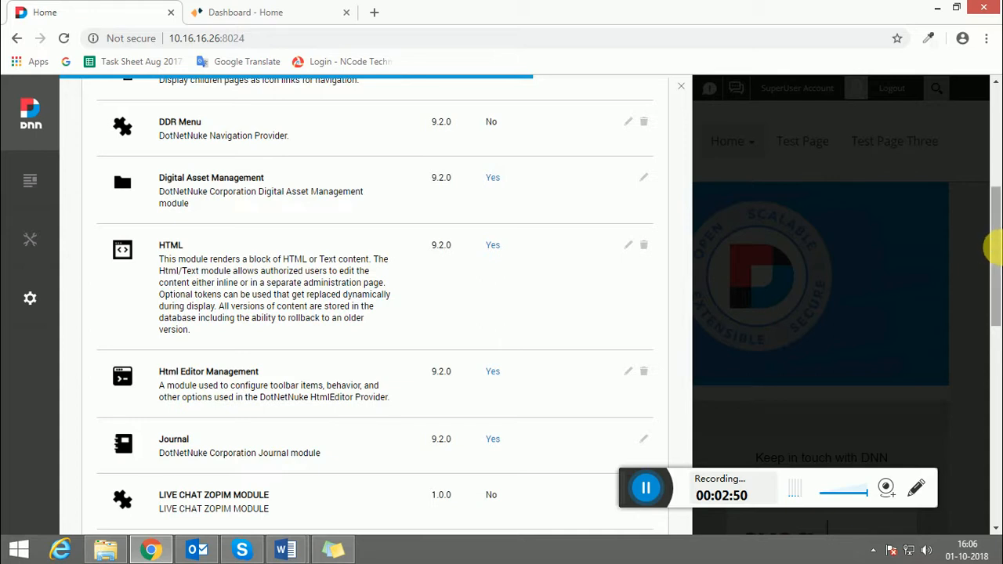
Check the new module in the extensions list, then return to the Word installation guide
left_click_drag(992, 246, 993, 317)
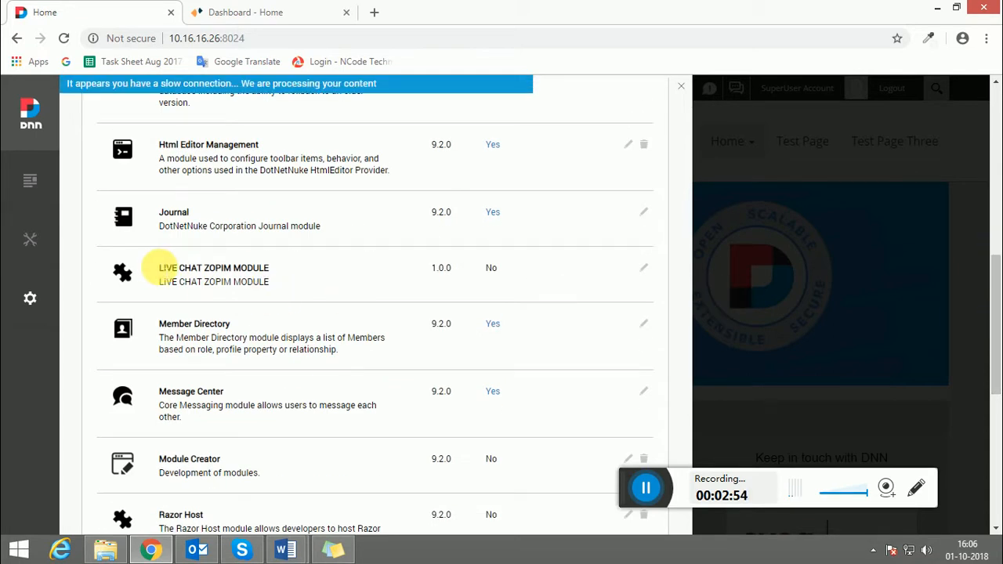
left_click_drag(159, 267, 277, 270)
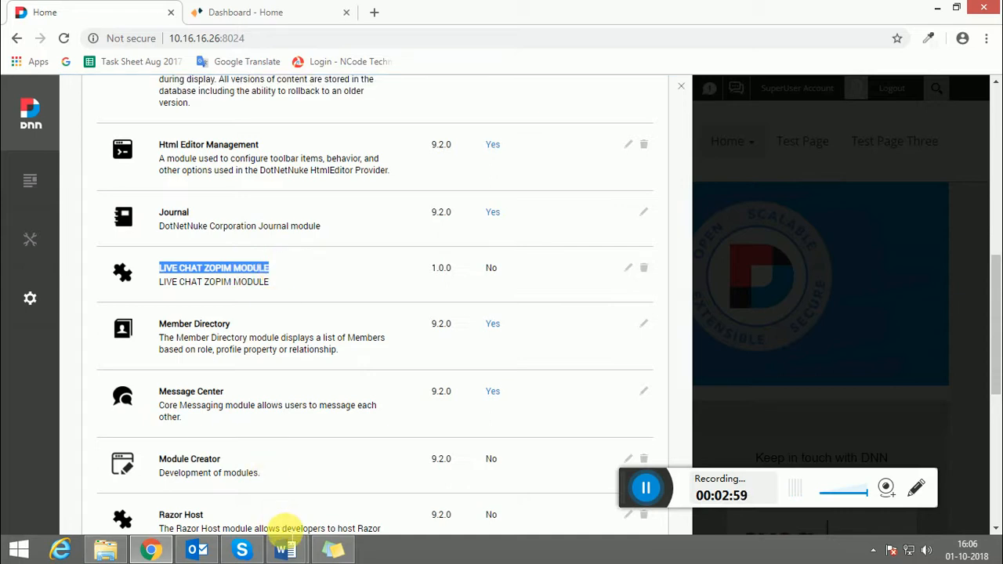
left_click(285, 550)
left_click(215, 470)
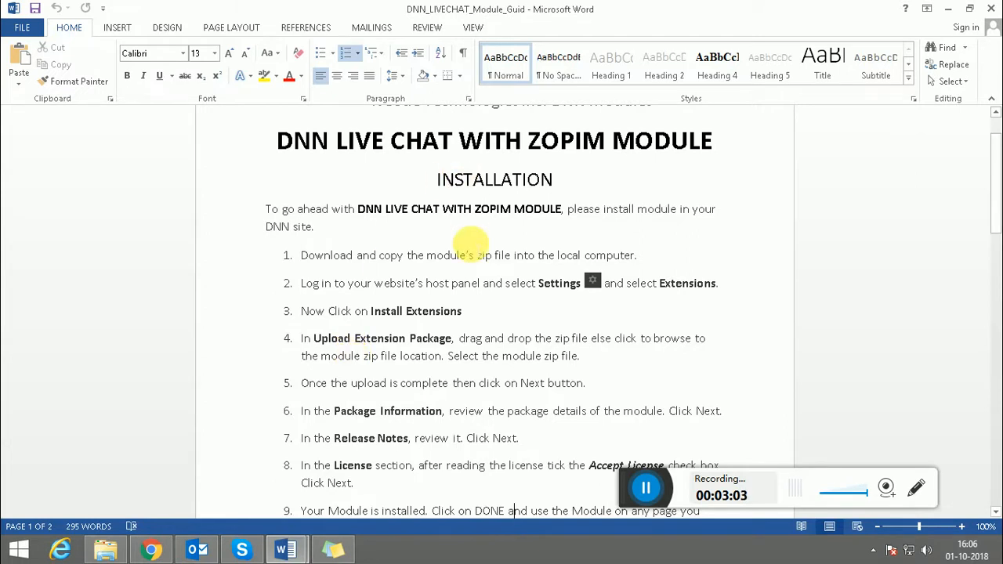
Select the instruction text in step 9 of the installation section
key("ctrl+F7")
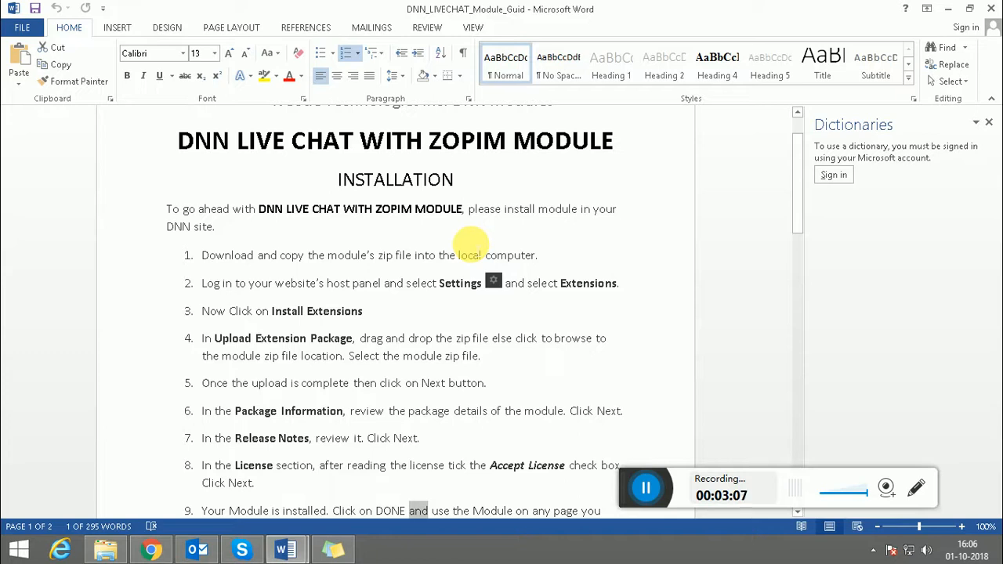
left_click_drag(636, 487, 358, 463)
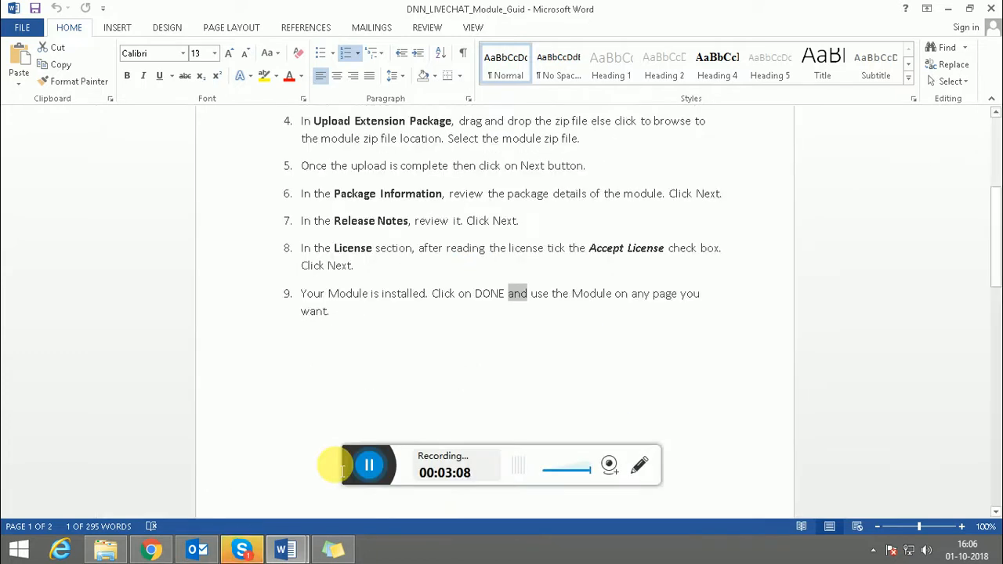
left_click(475, 294)
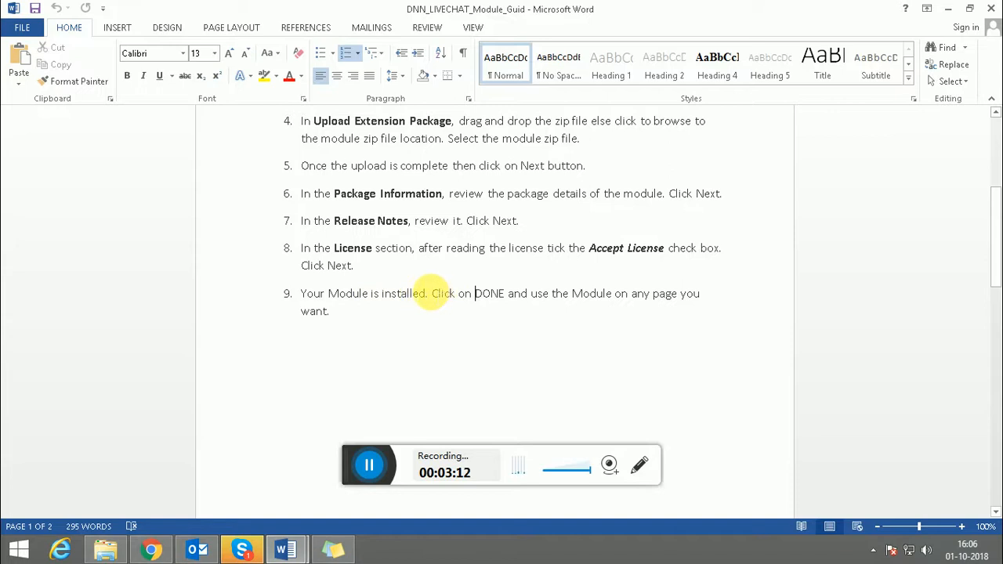
left_click_drag(431, 293, 681, 316)
Scroll through the CONFIGURATION section's six steps for placing the module on a page
left_click_drag(995, 269, 993, 355)
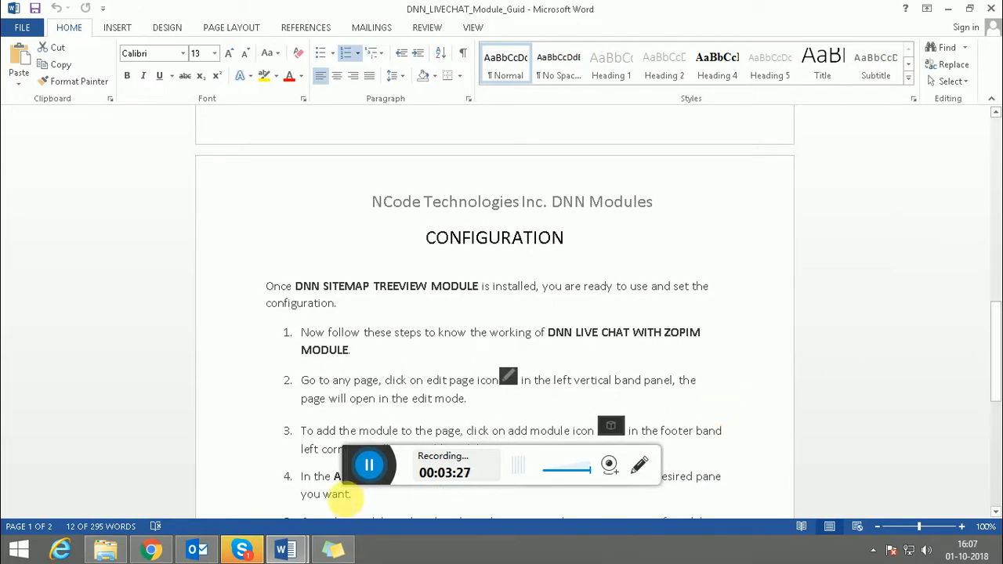
left_click(370, 464)
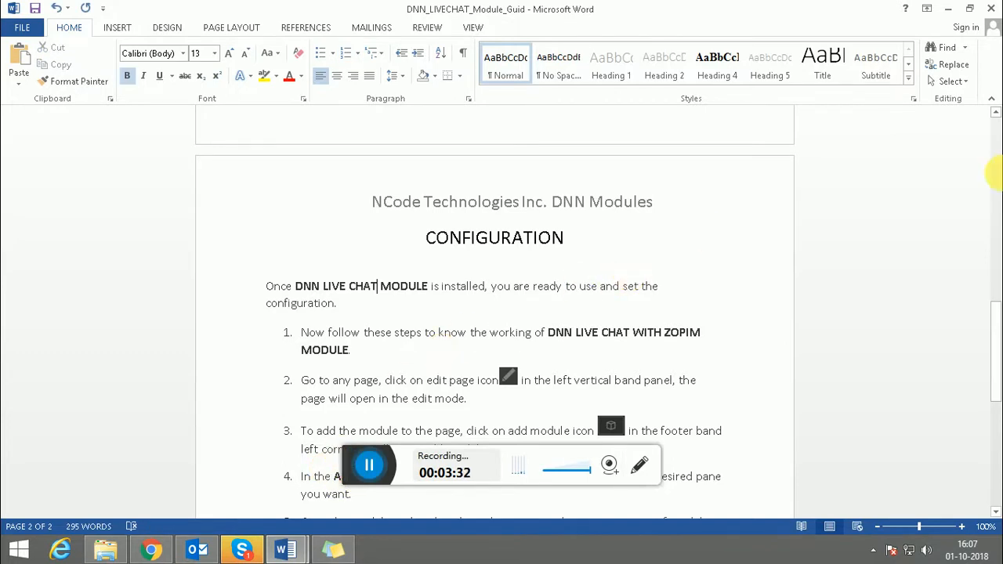
left_click_drag(992, 320, 998, 338)
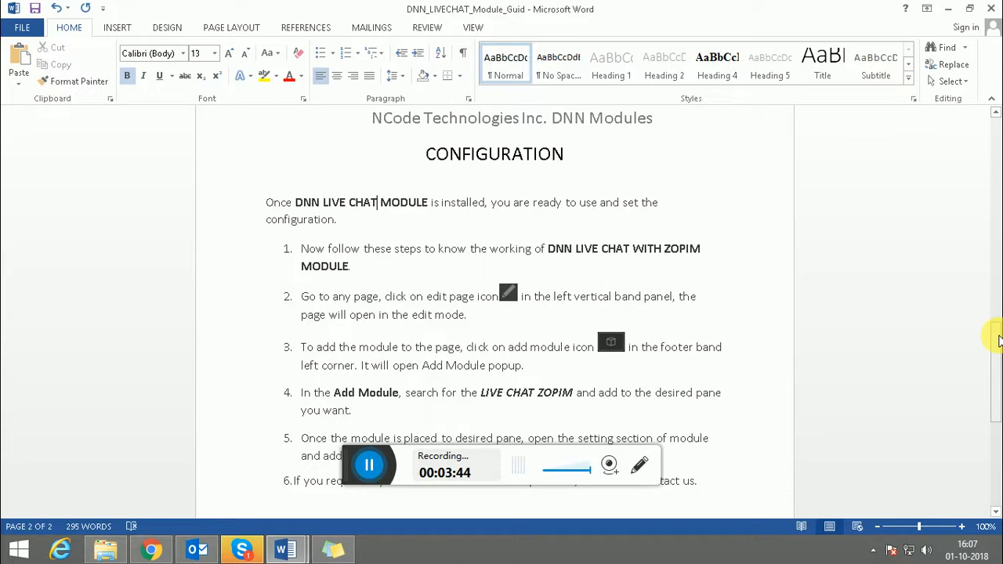
left_click_drag(998, 338, 993, 341)
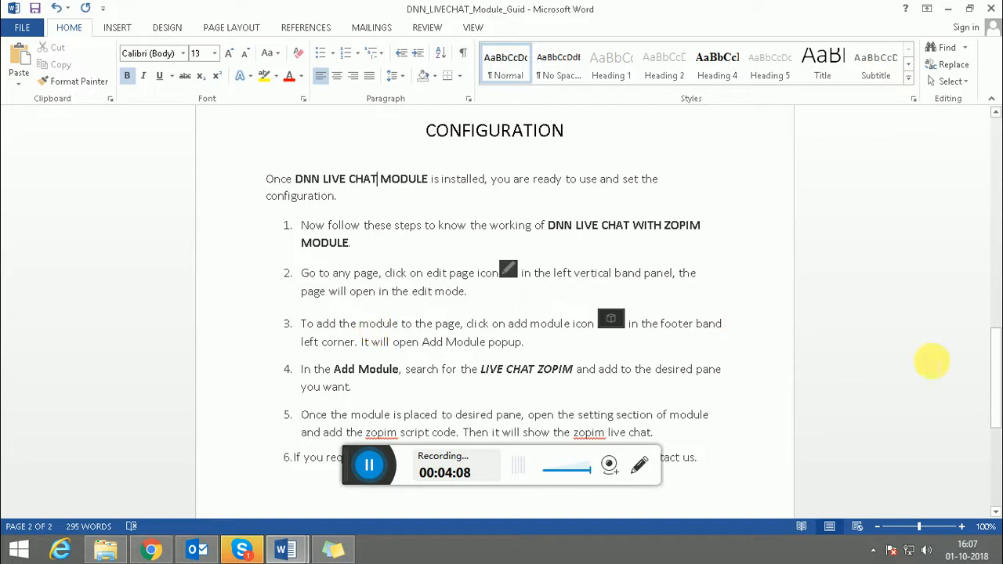
left_click(997, 365)
left_click_drag(996, 365, 995, 384)
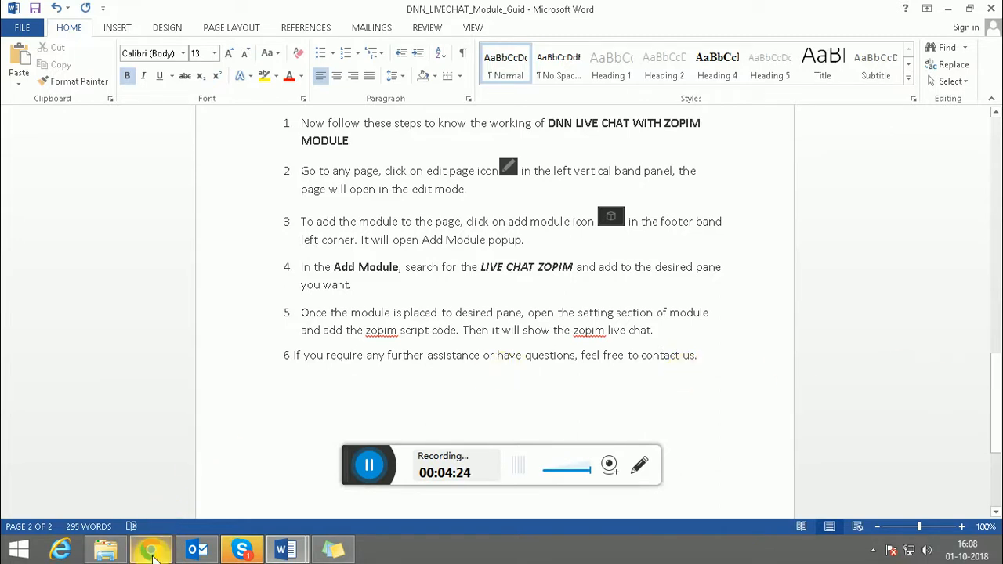
Close the DNN Extensions panel, open Test Page, and switch it into edit mode
left_click(151, 550)
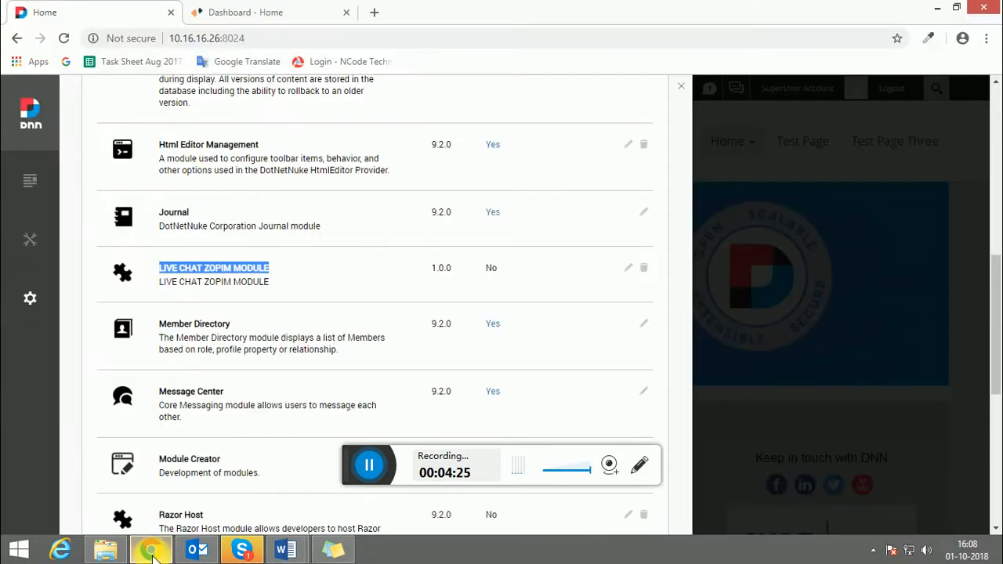
left_click(684, 90)
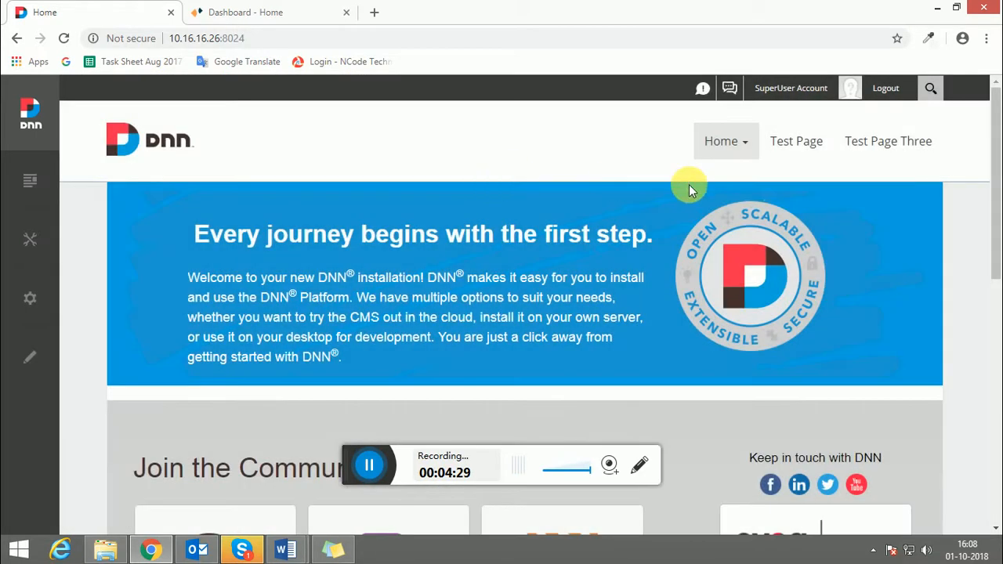
left_click(796, 141)
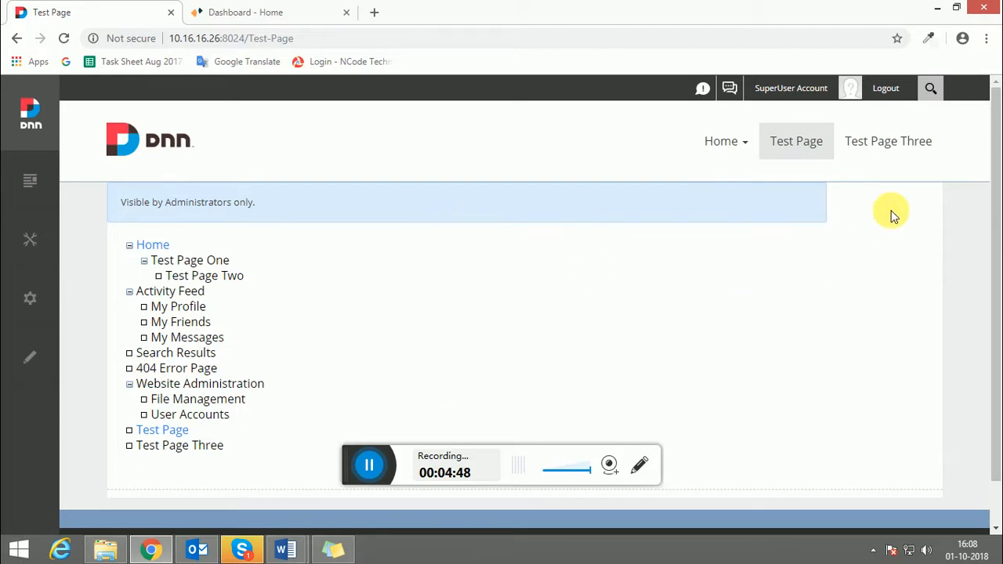
left_click(33, 361)
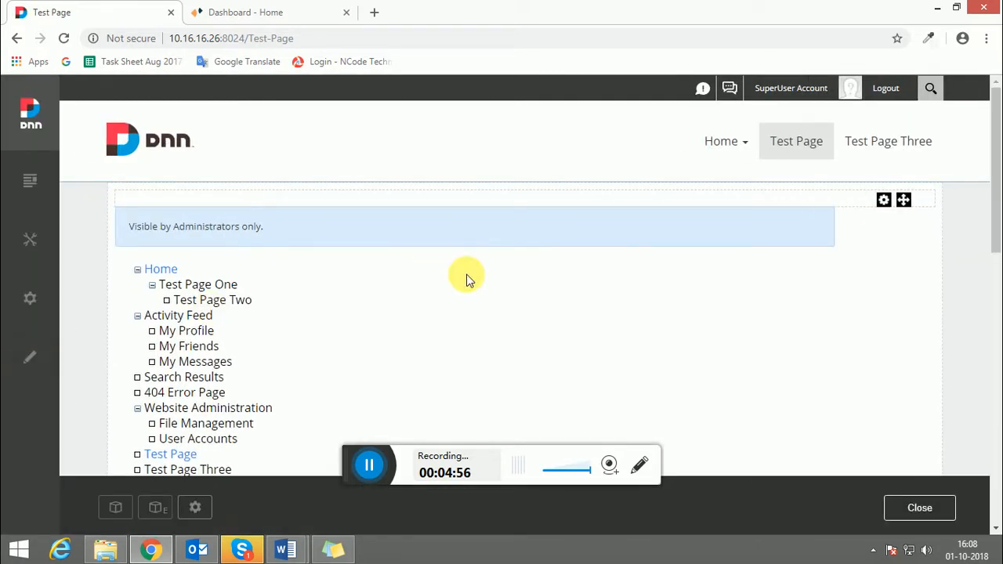
Search the Add Module list for 'LIVE' and choose LIVE CHAT ZOPIM MODULE
left_click_drag(997, 222, 998, 415)
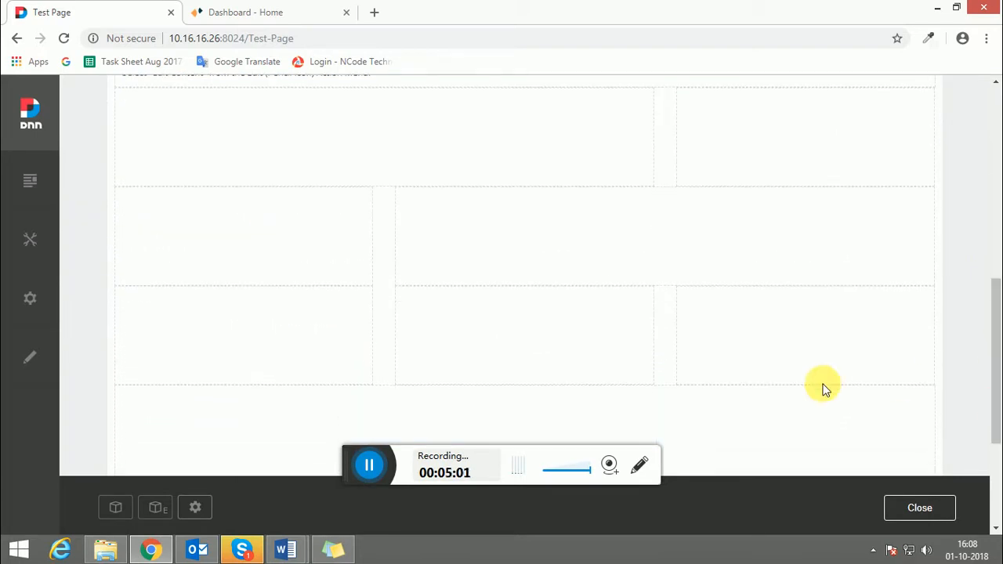
left_click(118, 506)
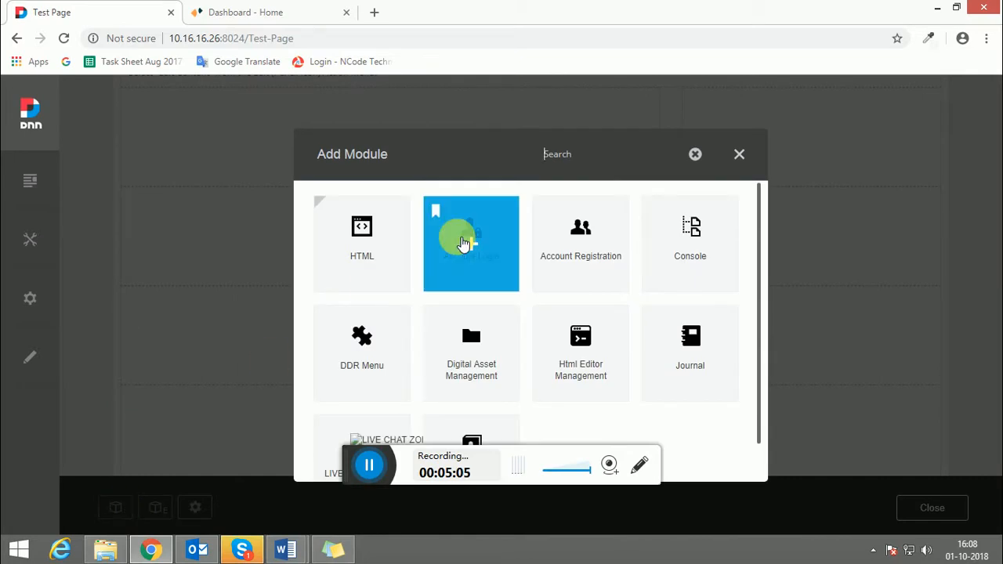
type("LIVE")
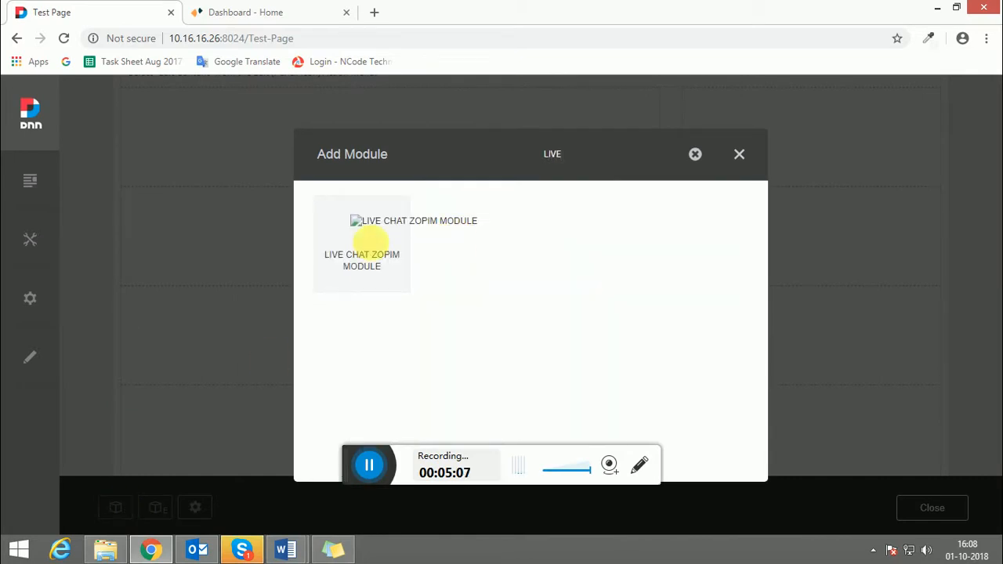
mouse_move(402, 227)
left_click(374, 248)
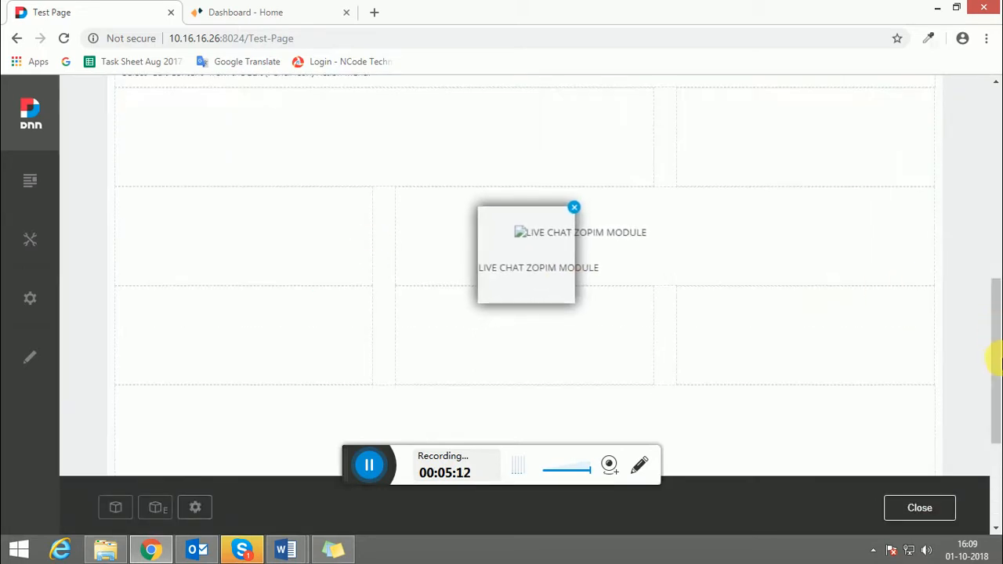
Scroll to the footer, reopen Add Module, and pick up the LIVE CHAT ZOPIM module tile
scroll(636, 263, "down", 2)
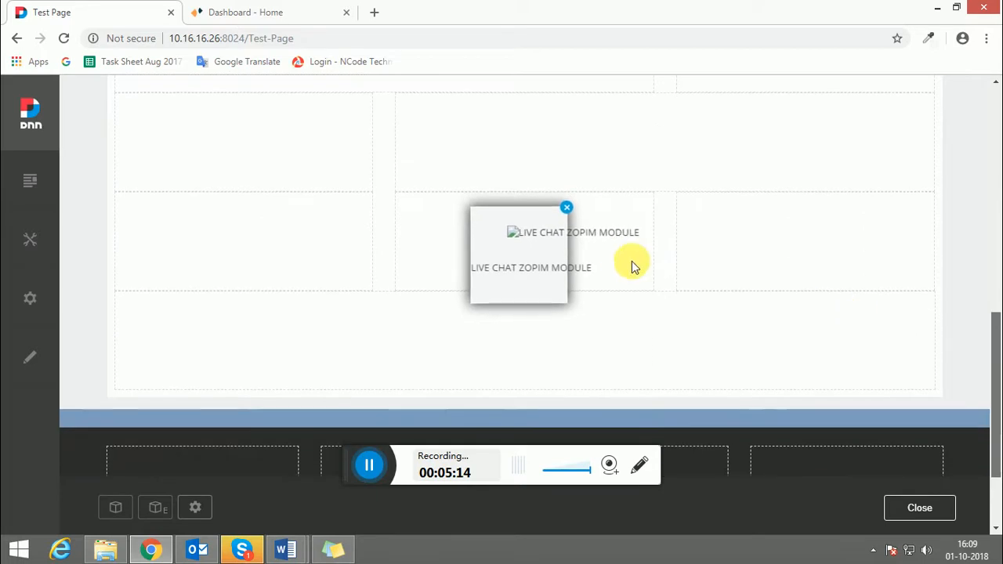
scroll(535, 254, "down", 1)
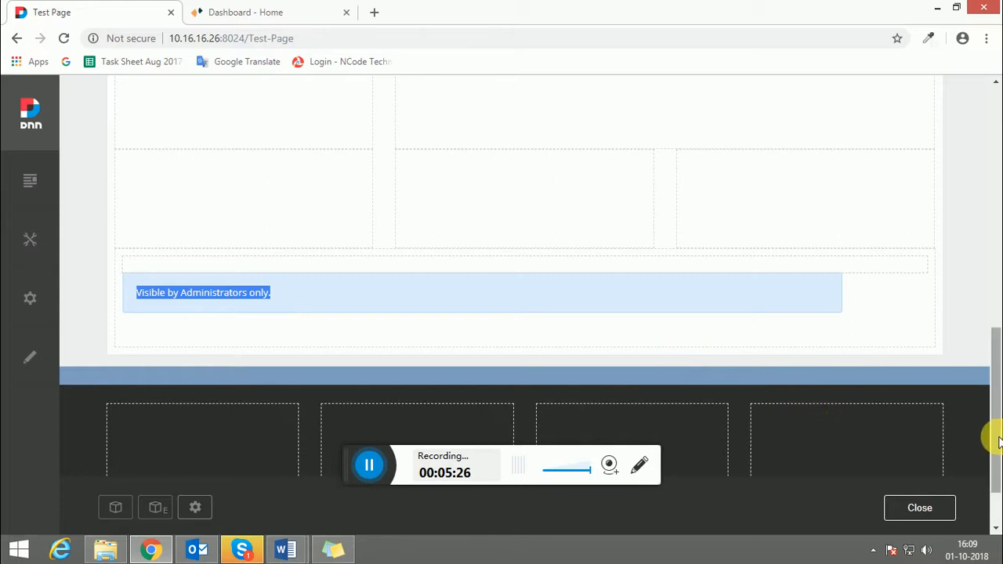
scroll(991, 447, "down", 1)
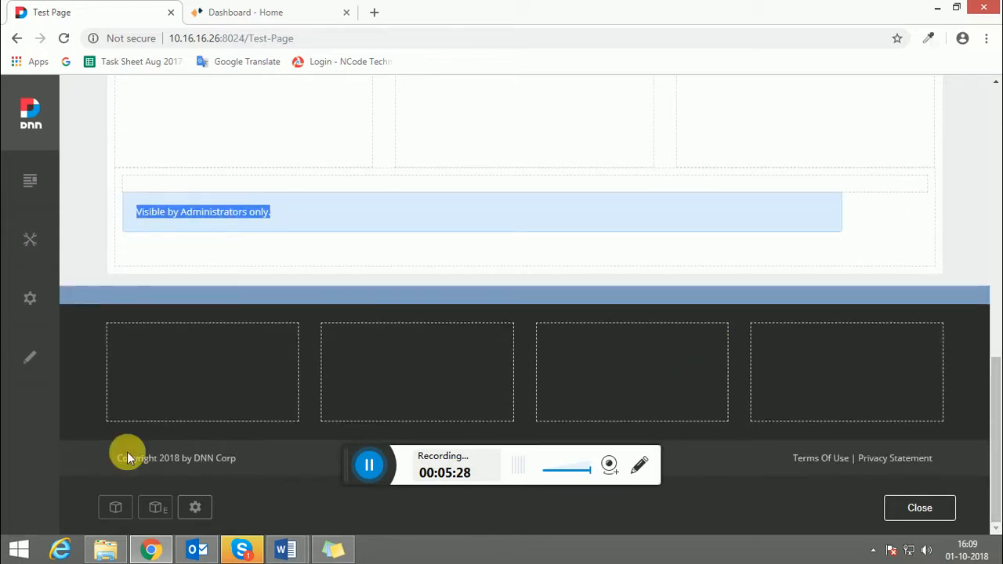
left_click(115, 507)
left_click(359, 225)
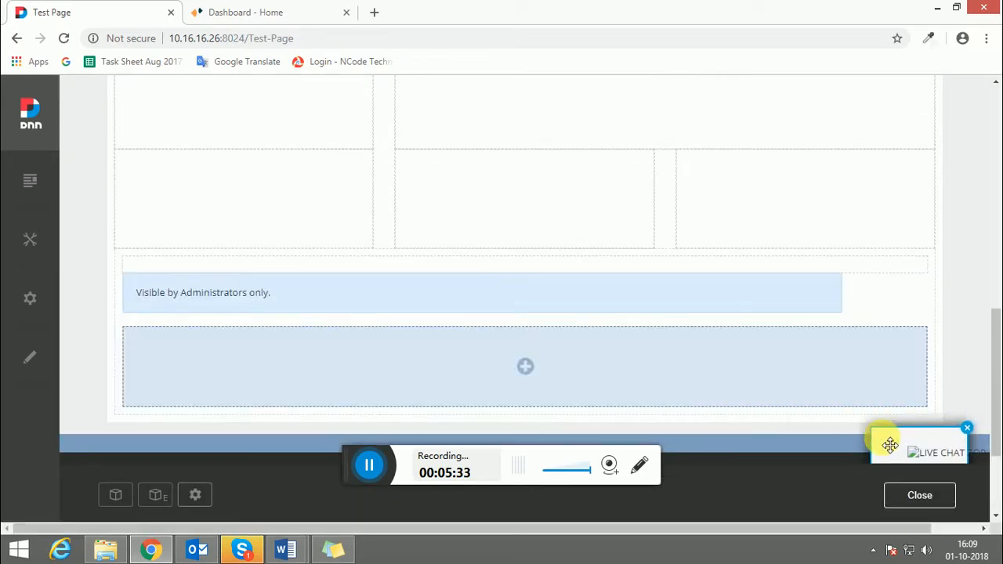
Drop the module into the footer's right pane and open its Zopim script settings box
left_click_drag(890, 445, 788, 320)
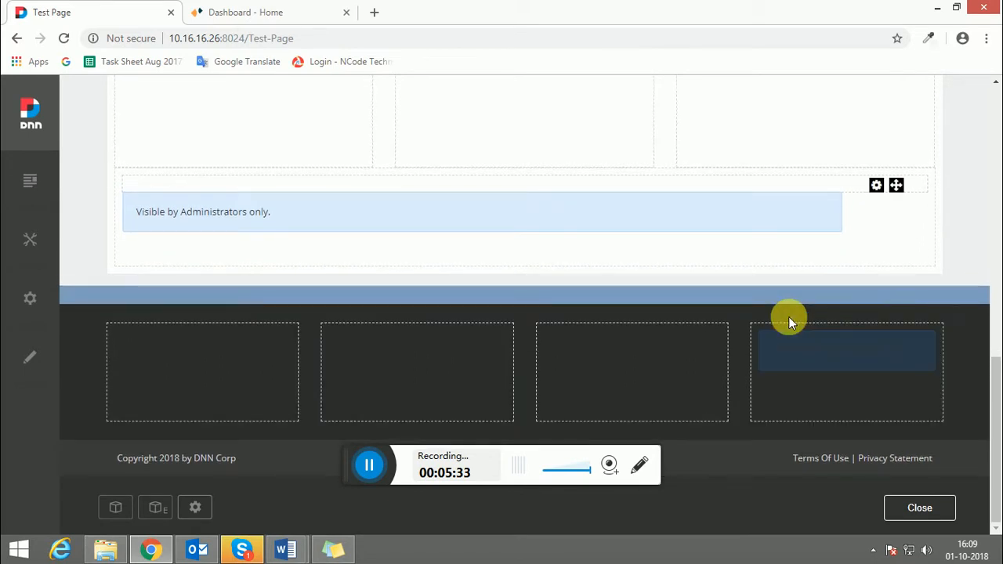
mouse_move(884, 341)
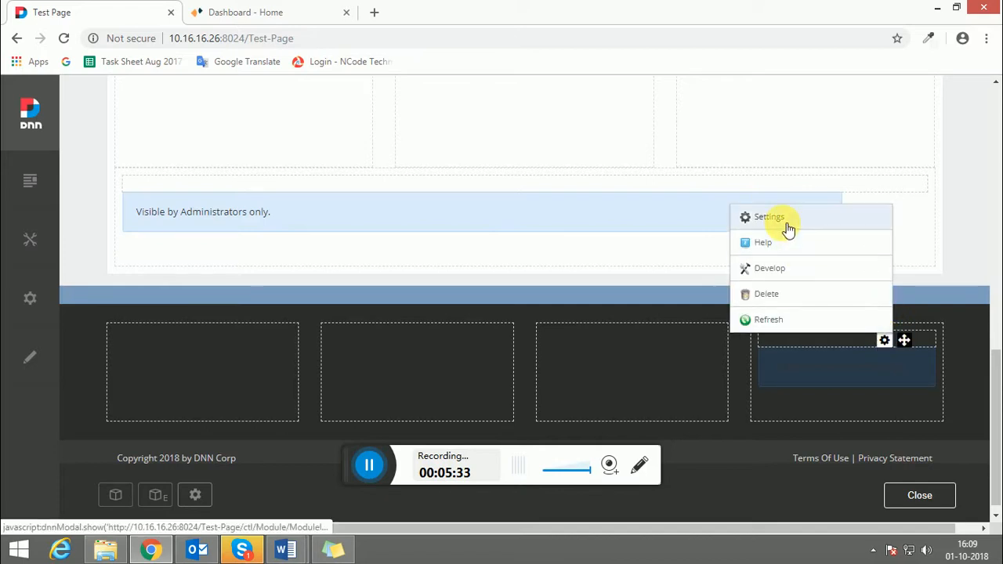
left_click(769, 218)
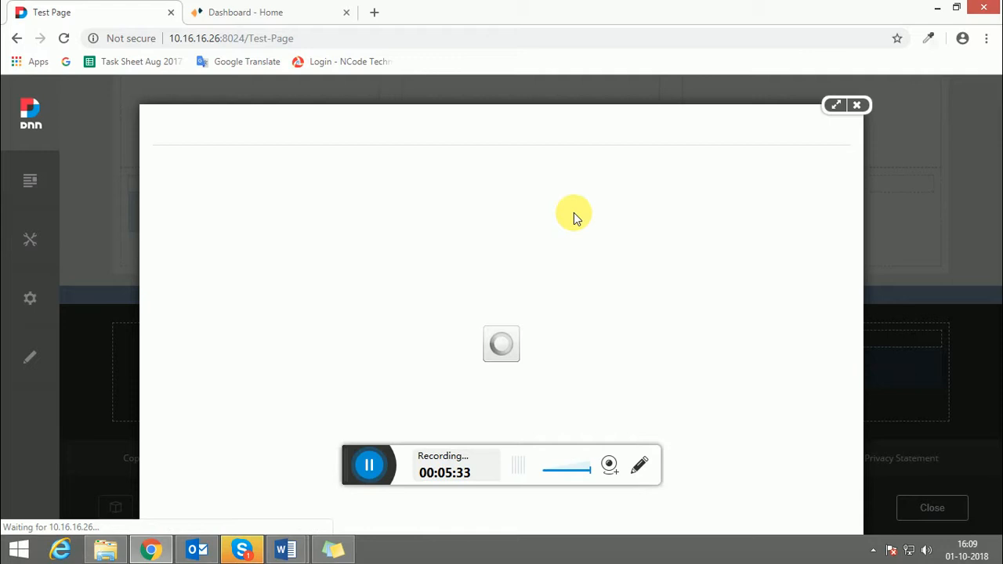
left_click(476, 189)
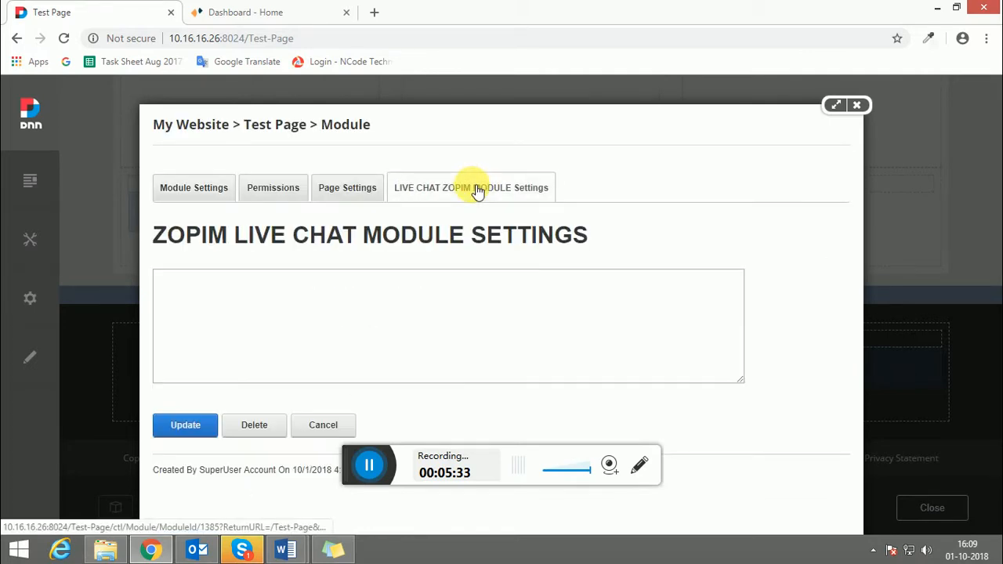
left_click(251, 335)
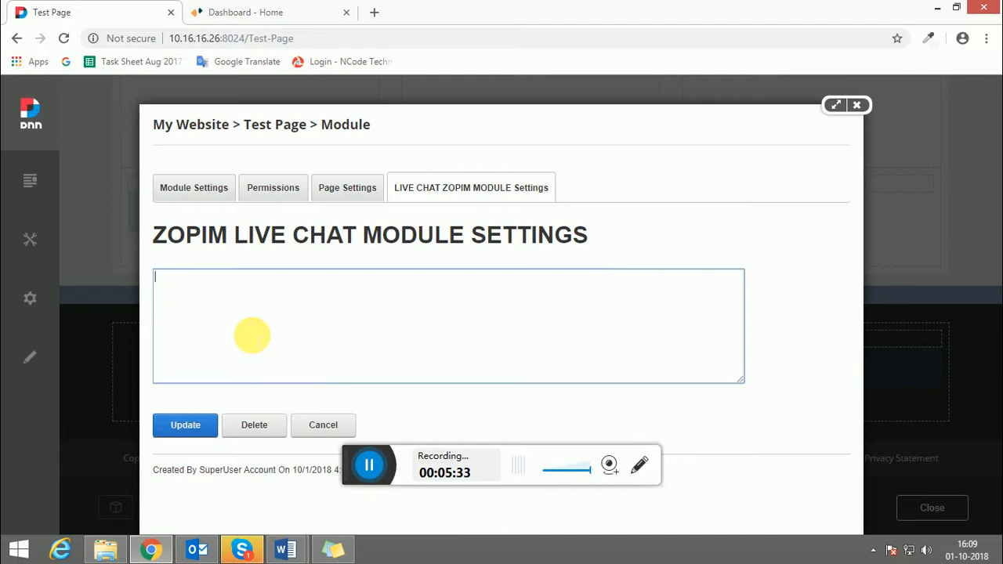
Switch to the Zopim chat dashboard and bring the browser back to the front
left_click(251, 13)
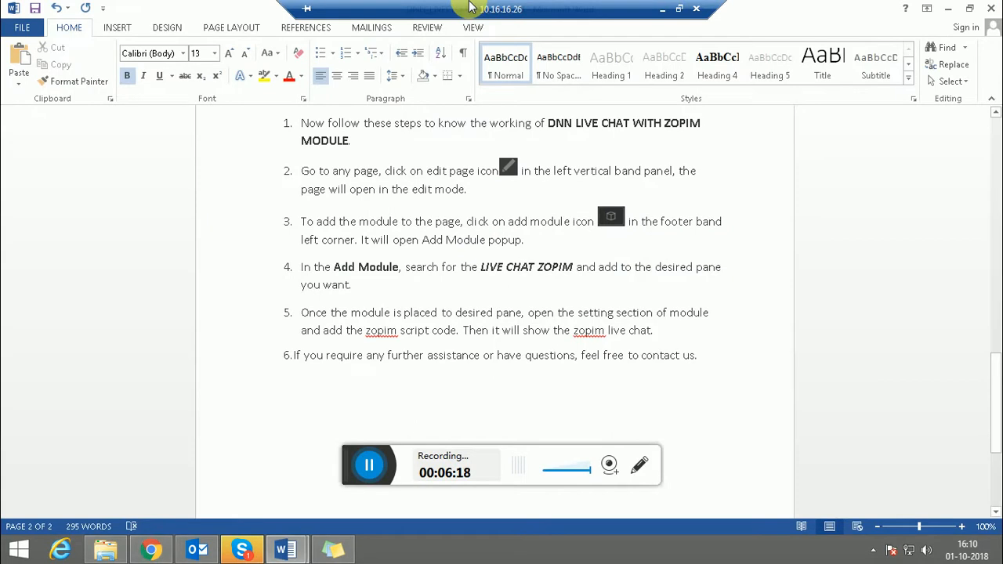
left_click(152, 549)
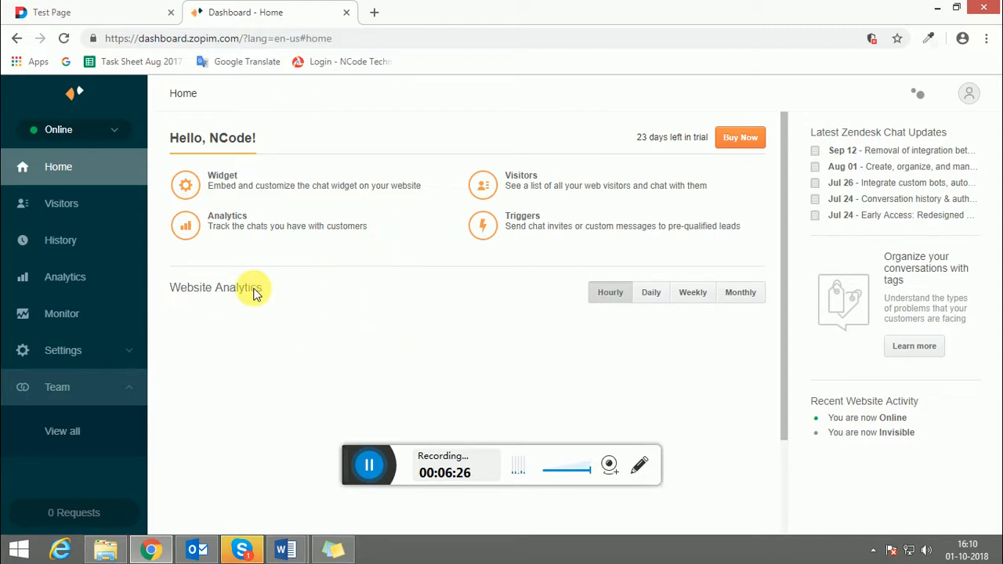
Go to the Widget getting-started page and copy the Zendesk Chat embed script
left_click(195, 190)
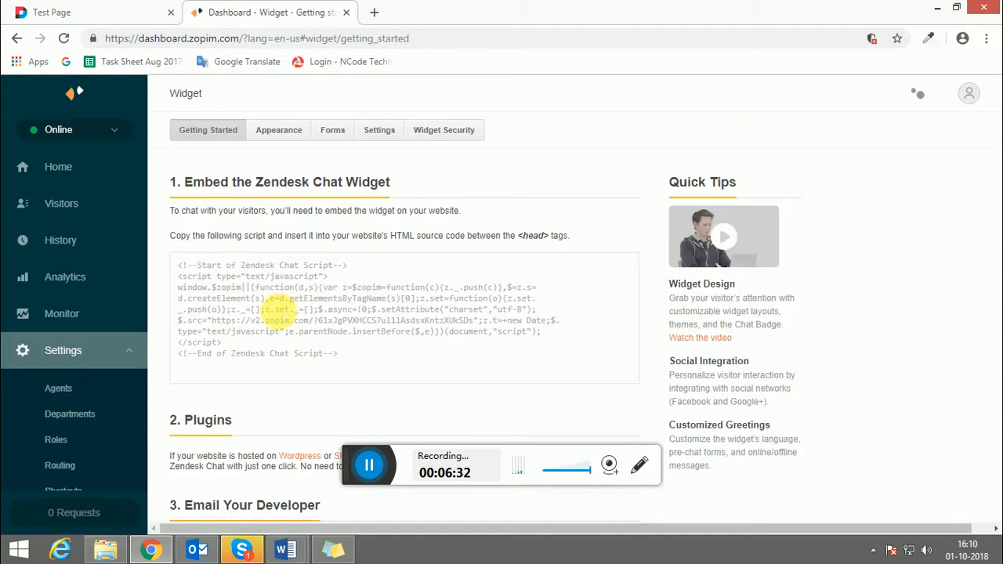
left_click(281, 311)
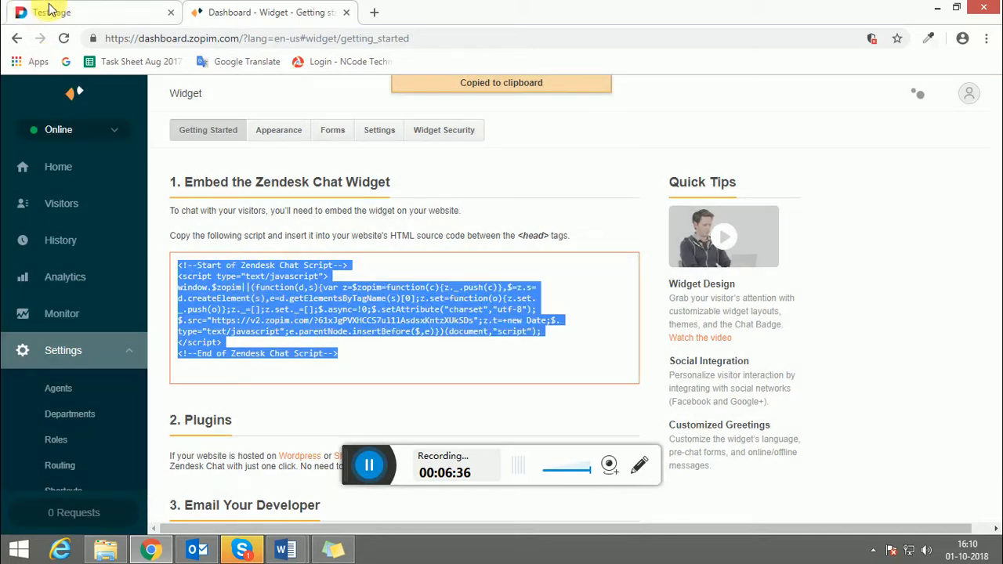
Paste the Zendesk Chat script into the DNN module's empty script box and save it with Update
left_click(52, 16)
left_click(249, 295)
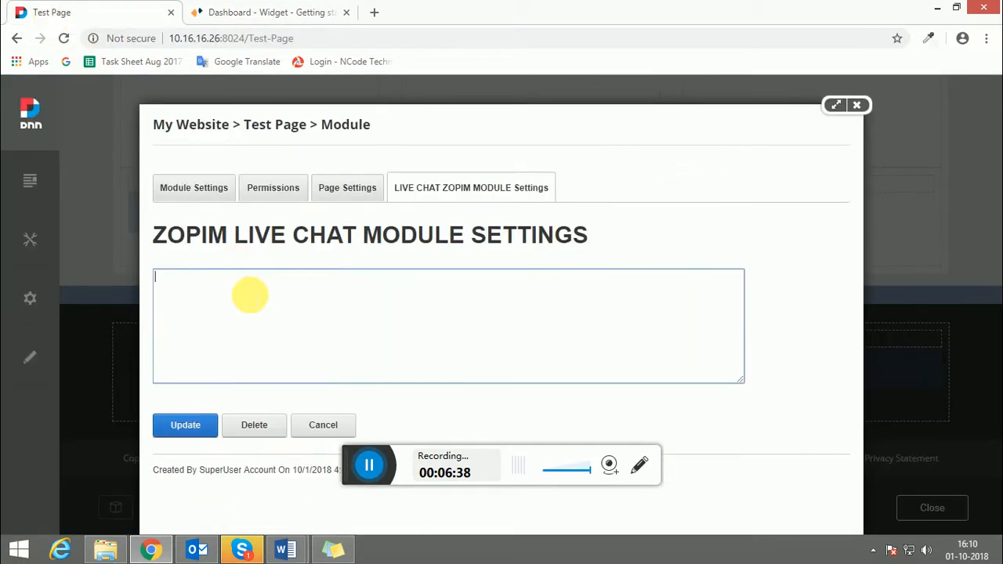
key("ctrl+v")
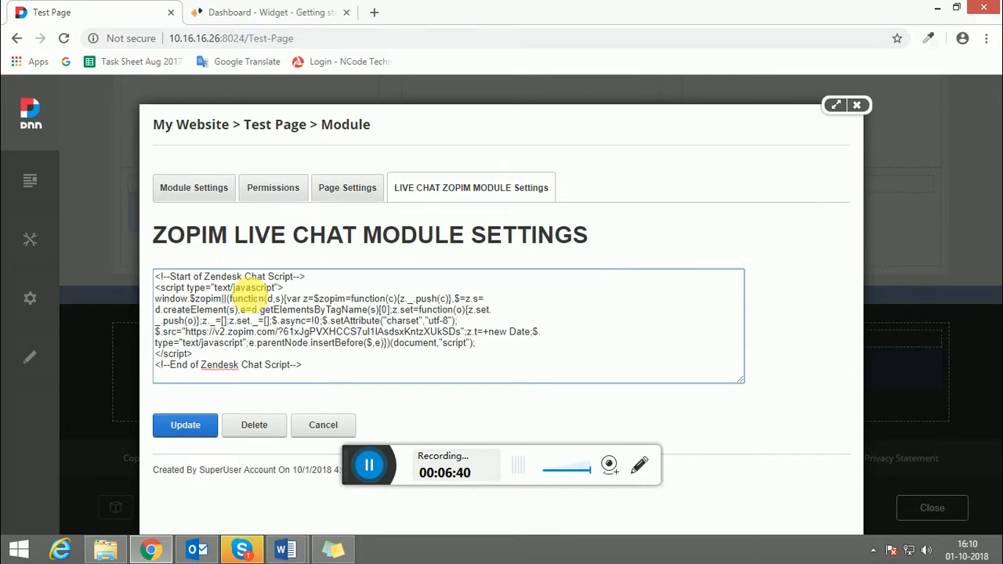
left_click(191, 427)
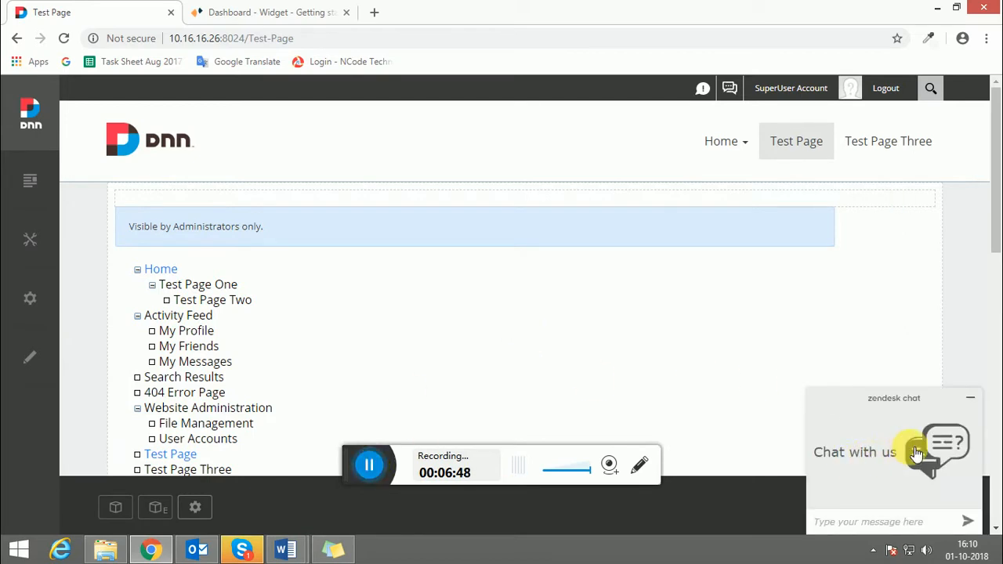
Test collapsing and expanding the chat widget, leave edit mode, and bring back the Word live chat guide
left_click(982, 401)
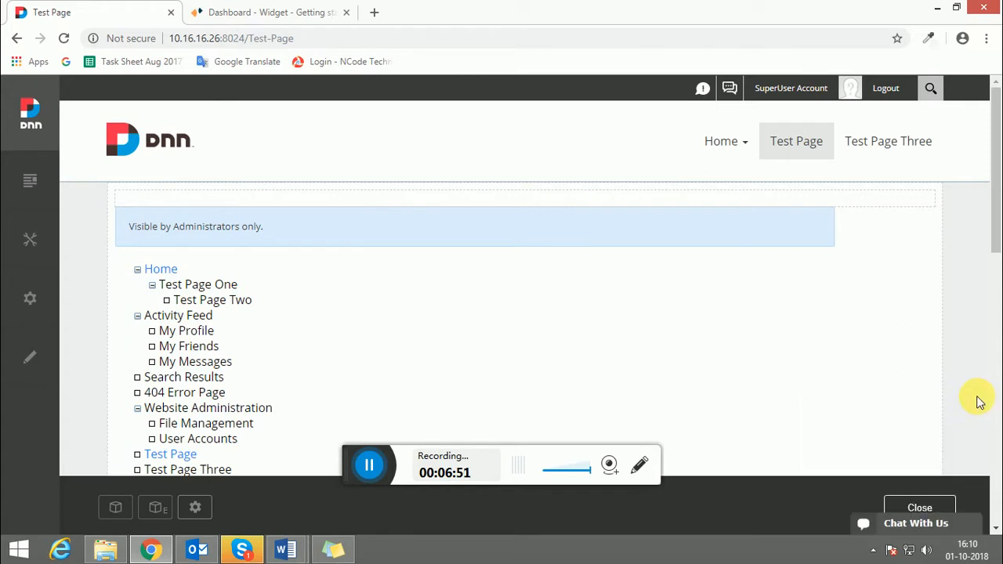
left_click(899, 522)
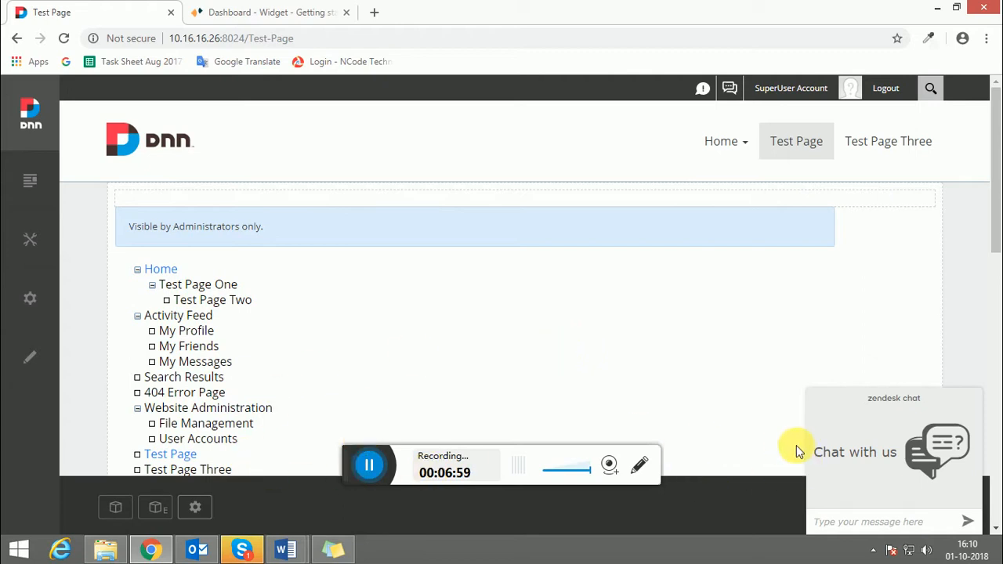
left_click(972, 397)
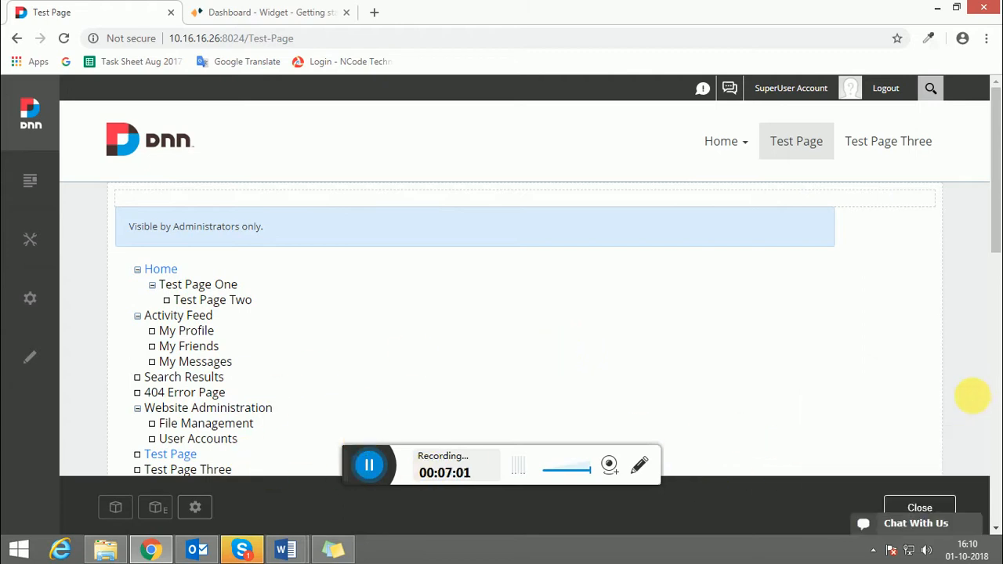
left_click(897, 504)
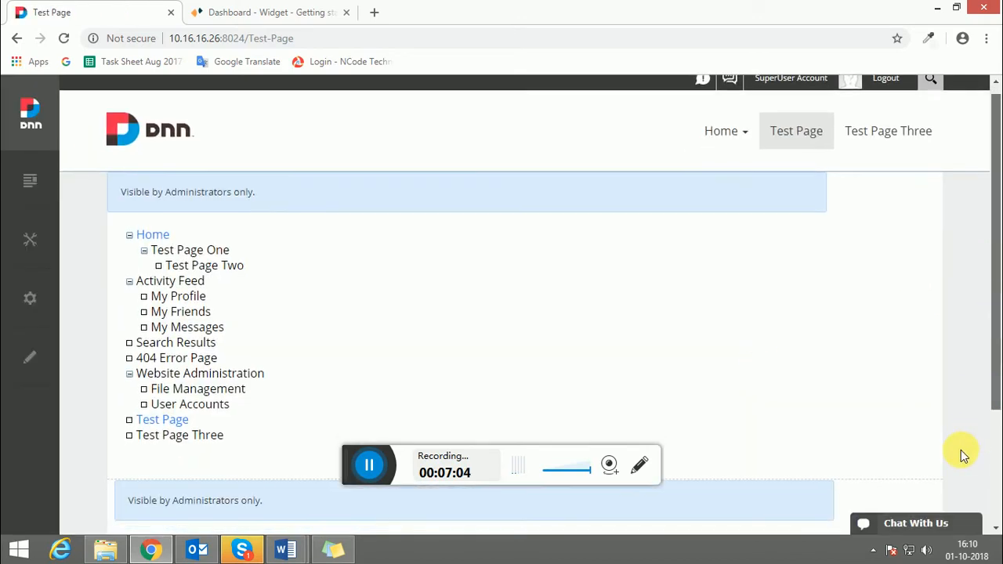
left_click(921, 524)
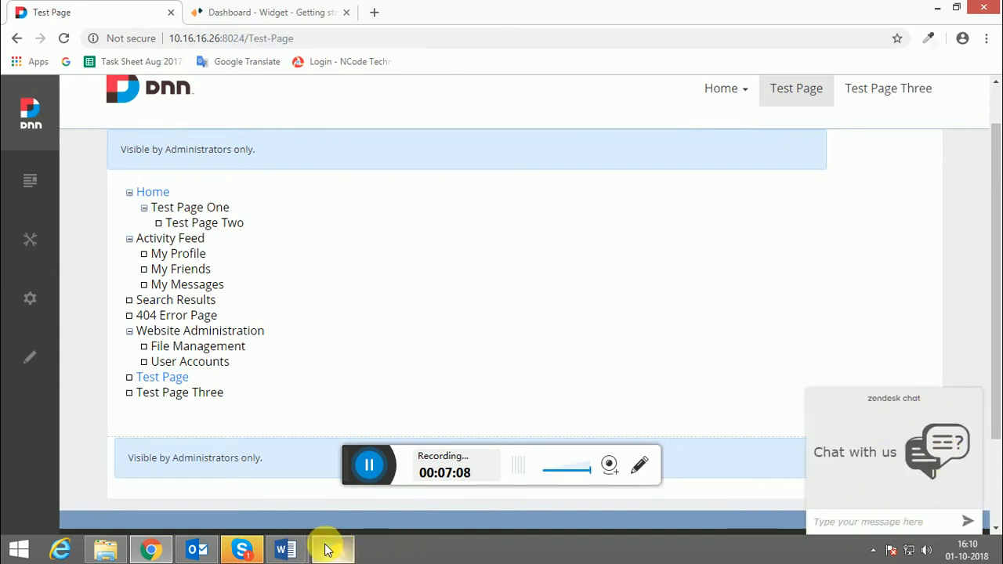
left_click(288, 548)
left_click(228, 480)
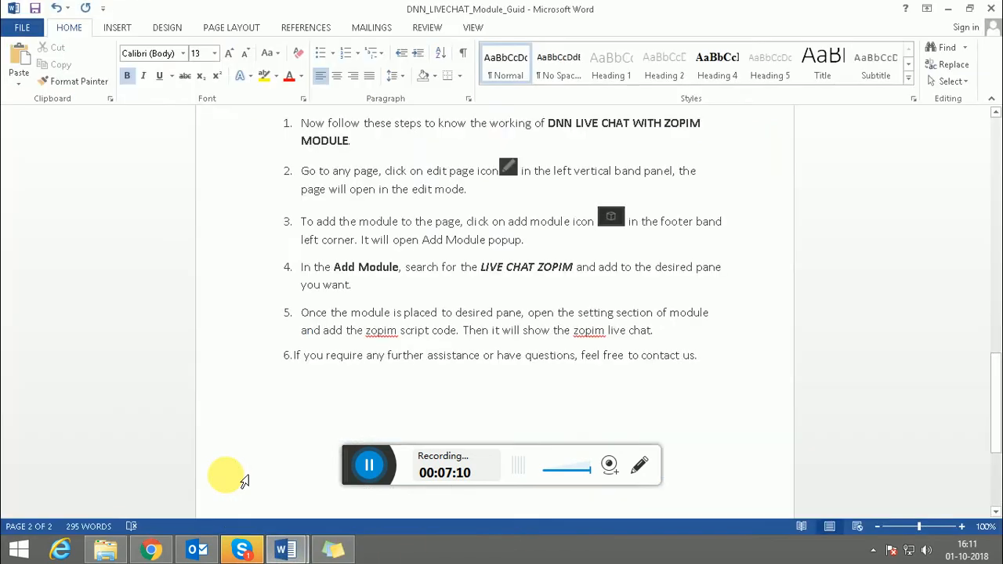